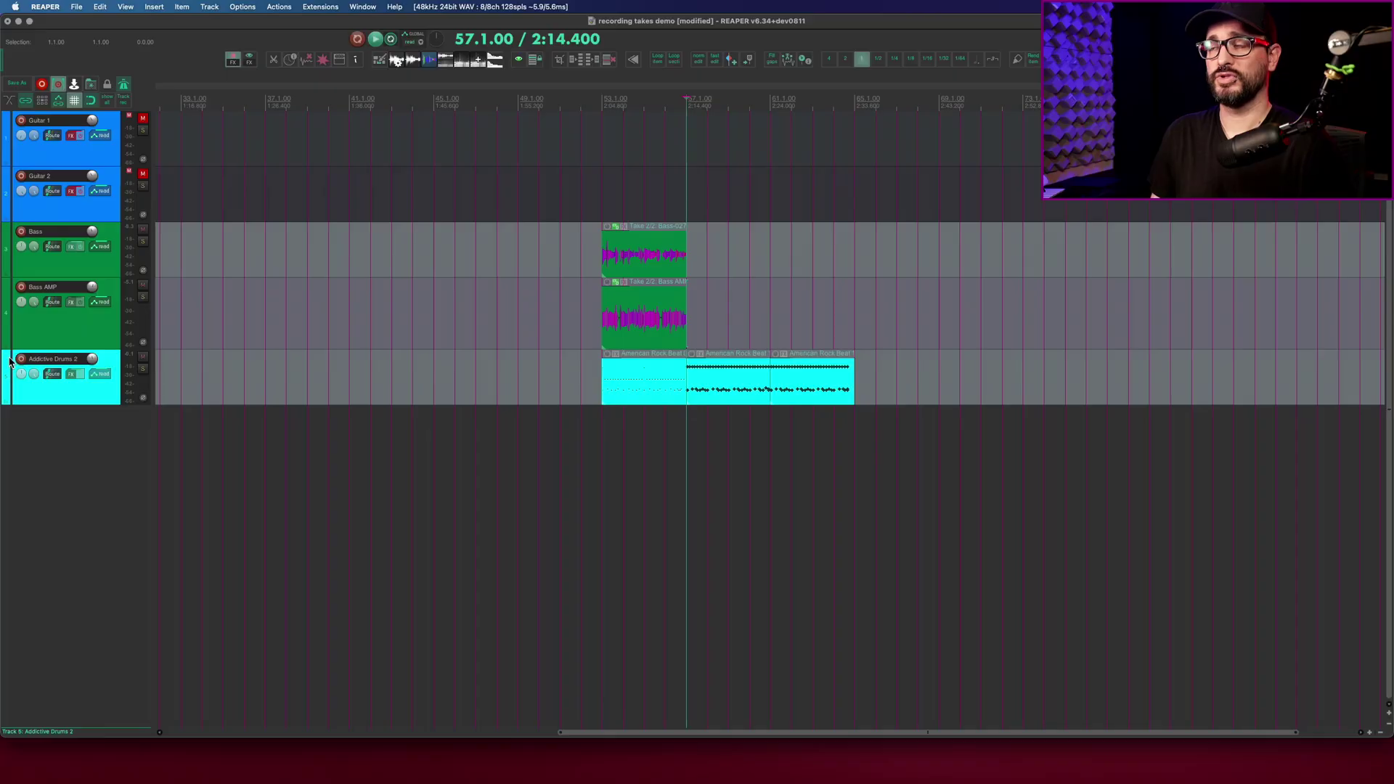
# Arm both bass tracks to record from Mic/Line 1.
pyautogui.click(21, 287)
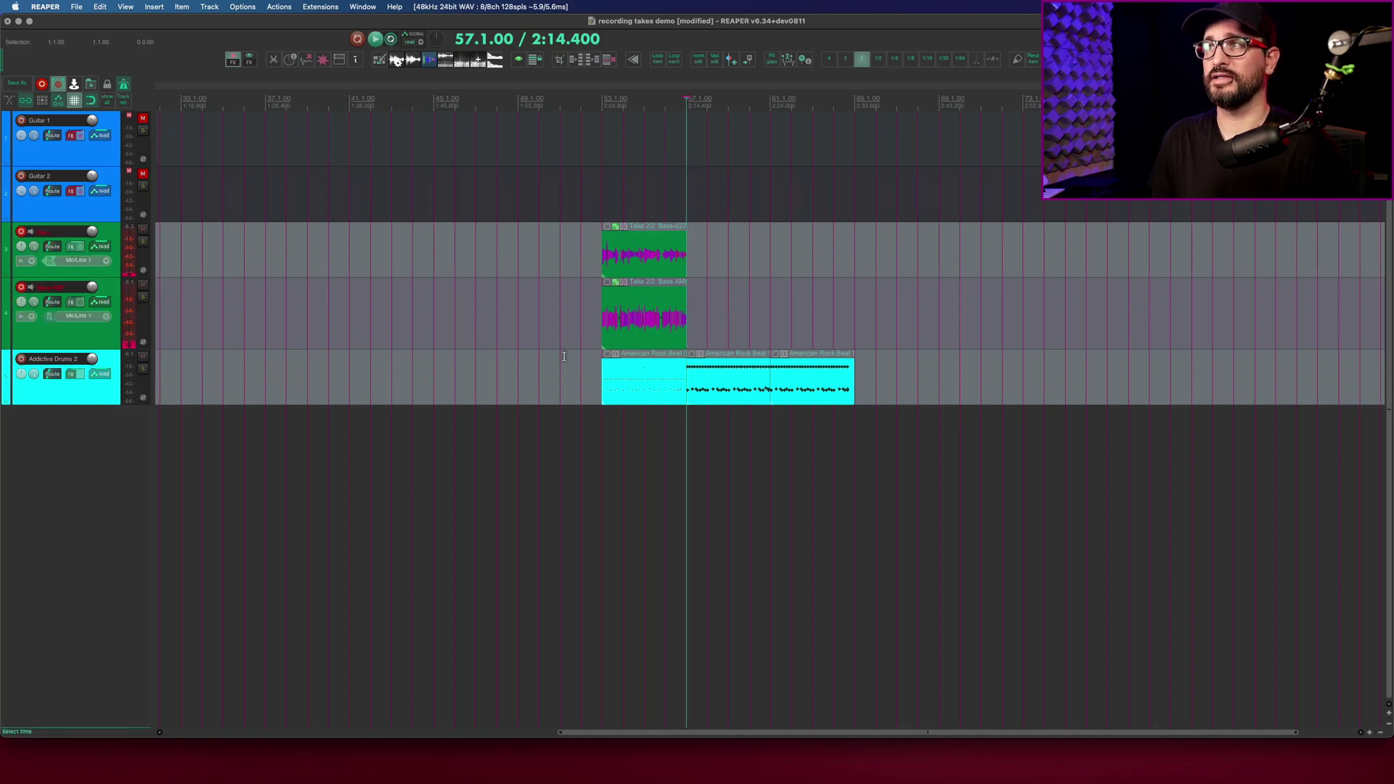
pyautogui.hscroll(5, 563, 356)
pyautogui.hscroll(5, 514, 291)
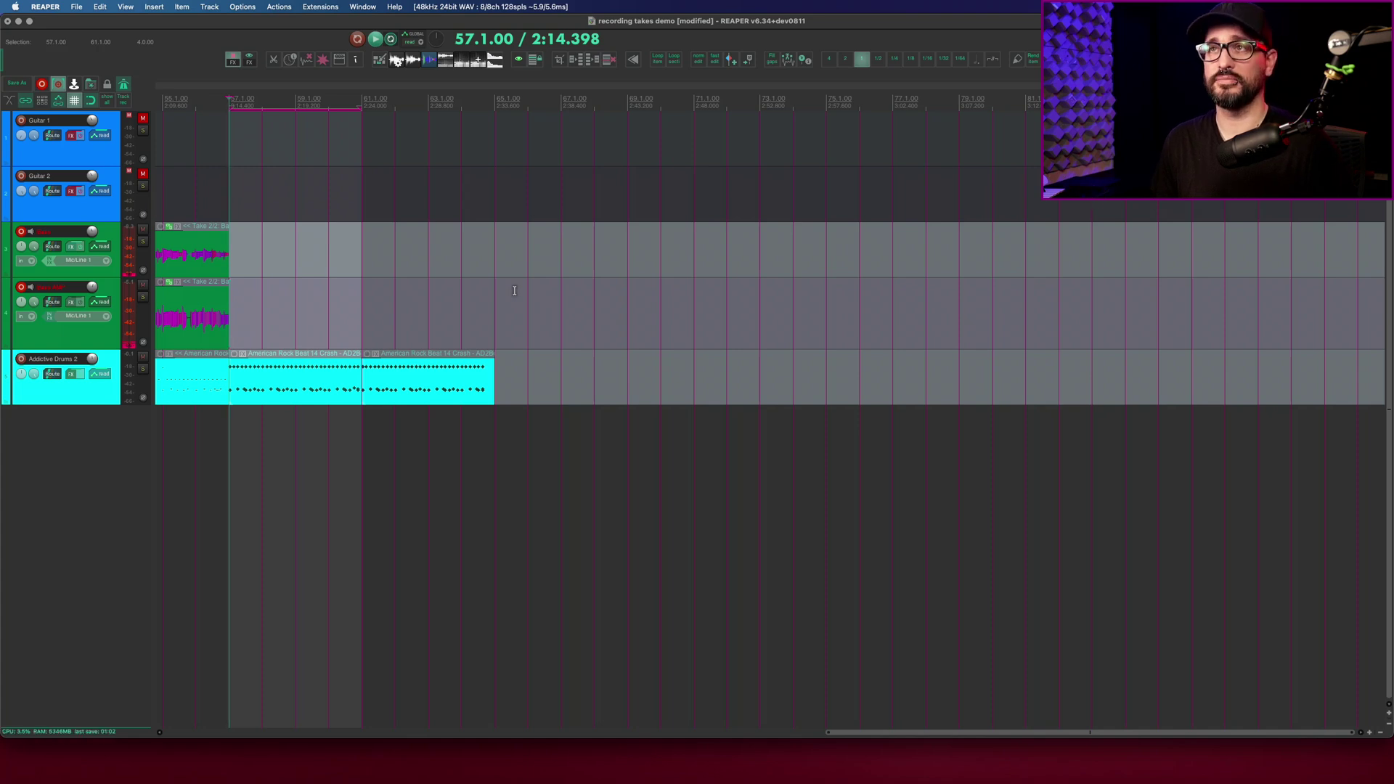
pyautogui.hscroll(-1, 335, 320)
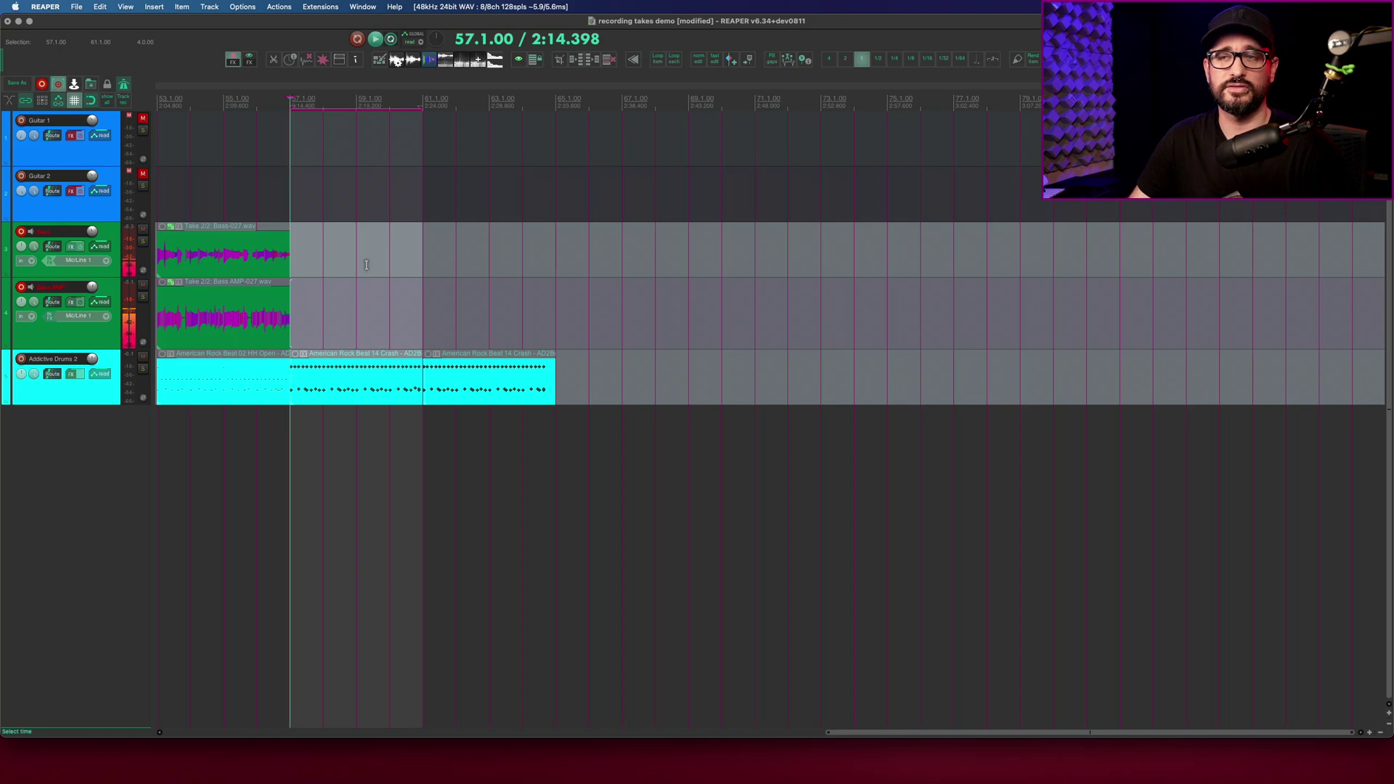
pyautogui.hscroll(-5, 363, 262)
pyautogui.hscroll(5, 355, 265)
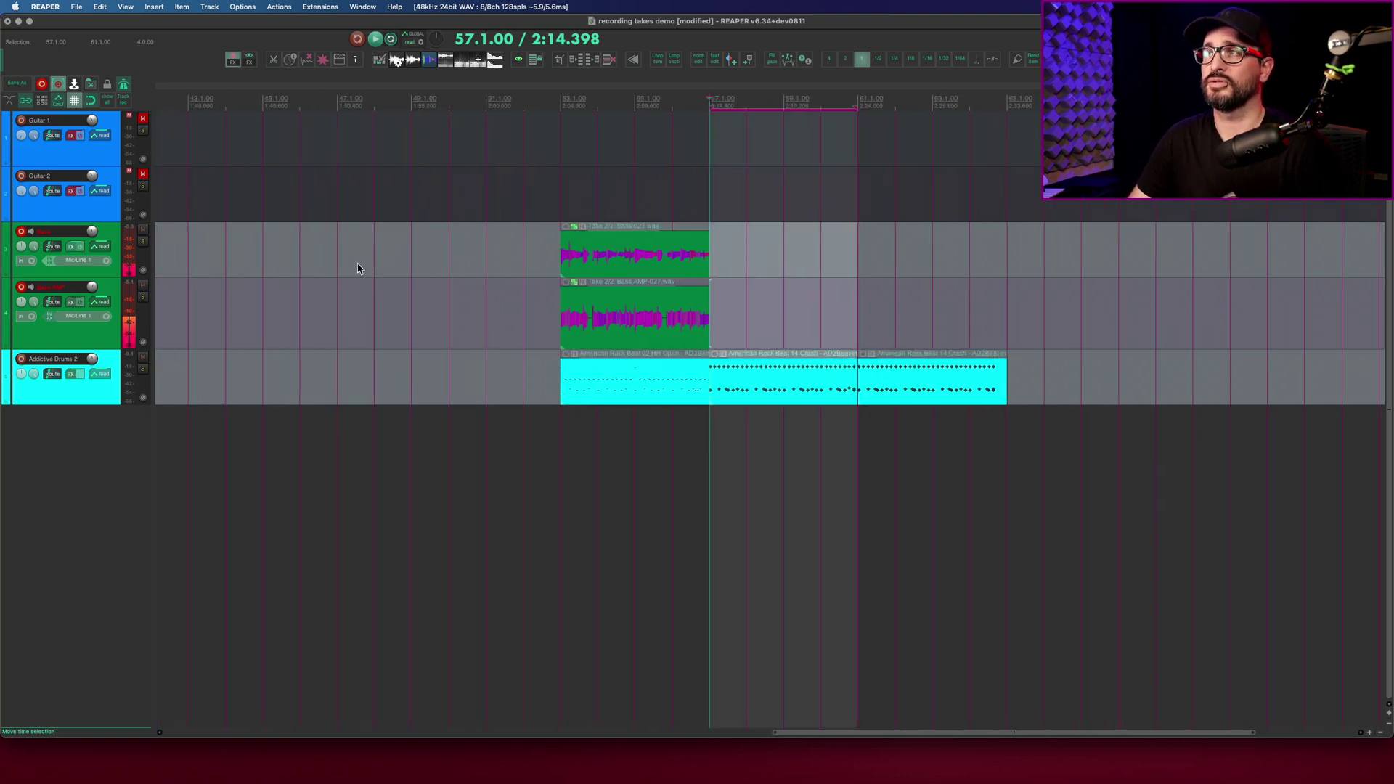
# Select the range 55.1.00 to 57.1.00, then clear the time selection.
pyautogui.moveTo(444, 252); pyautogui.dragTo(590, 269)
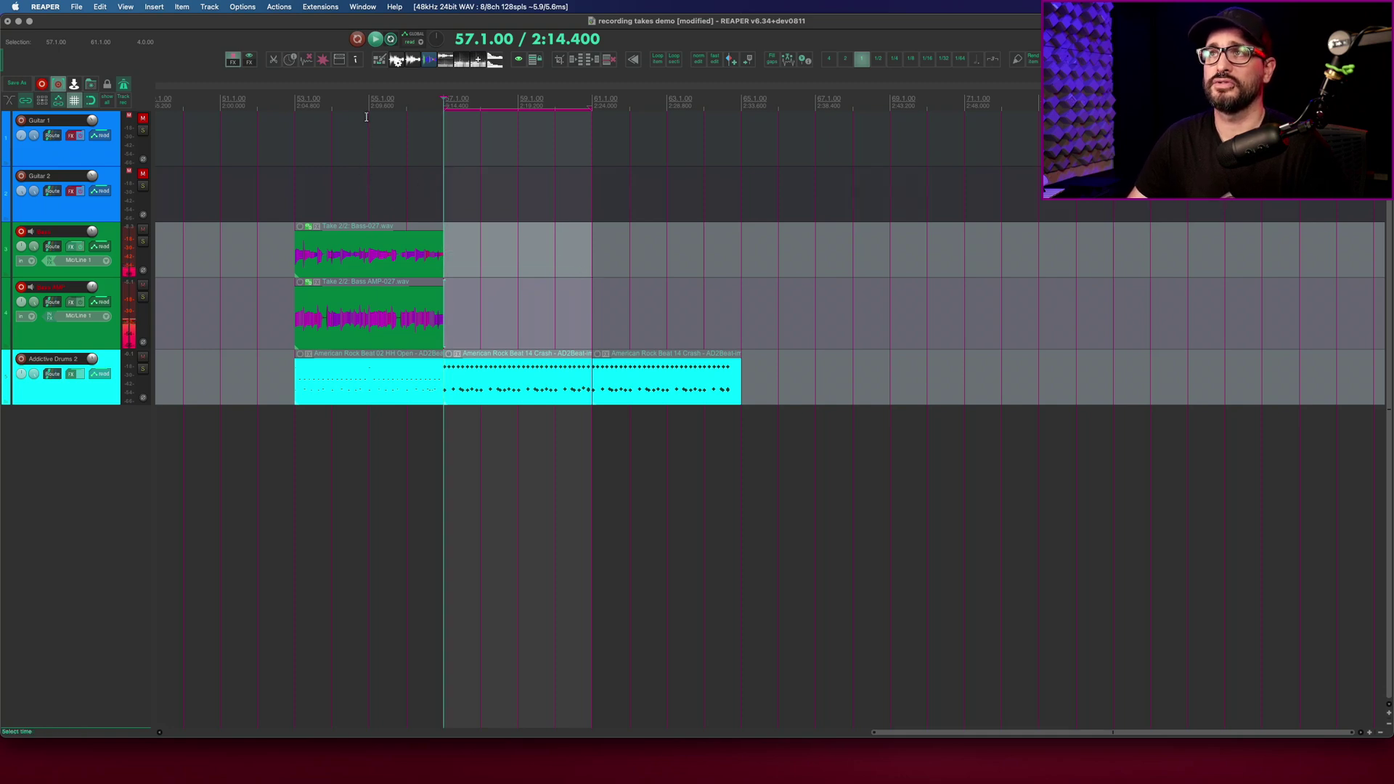
pyautogui.click(393, 195)
pyautogui.moveTo(395, 195); pyautogui.dragTo(443, 196)
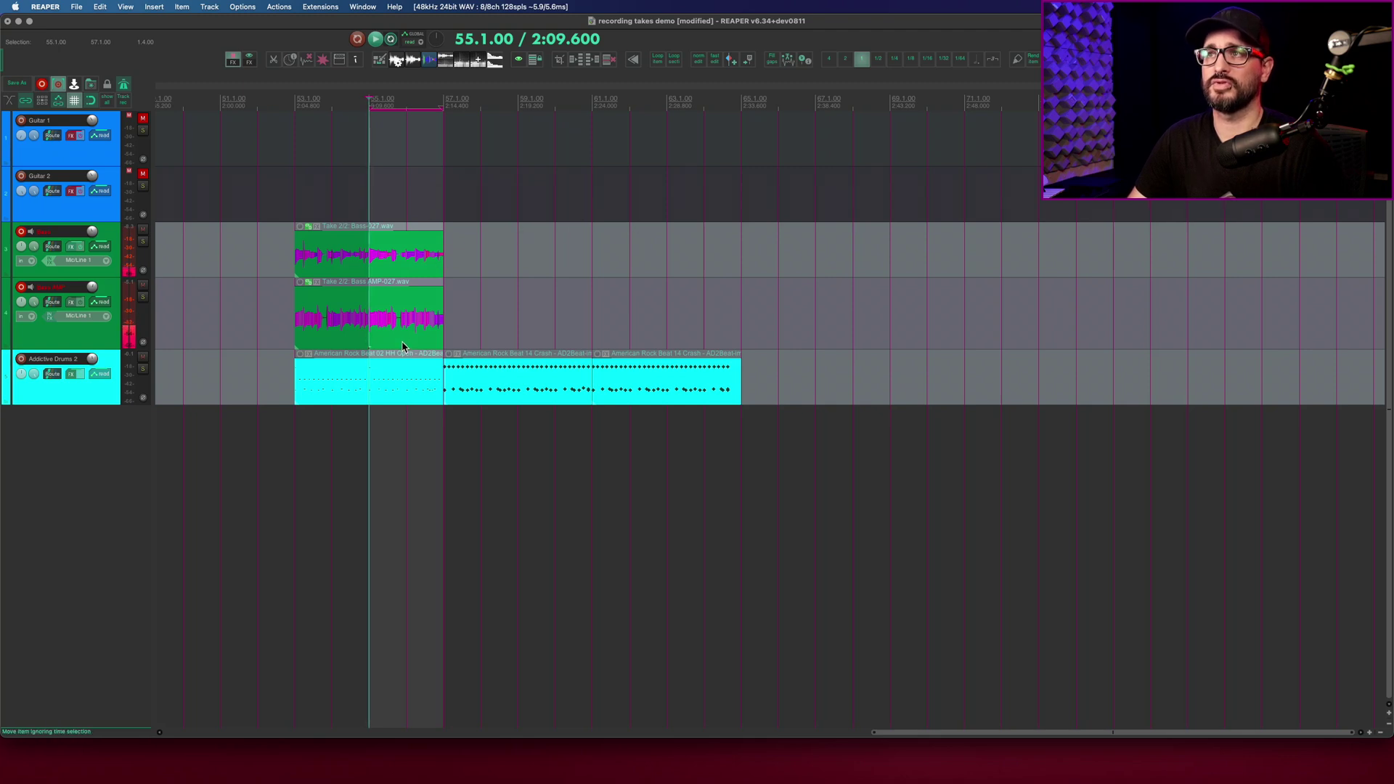
pyautogui.press('Escape')
pyautogui.click(242, 6)
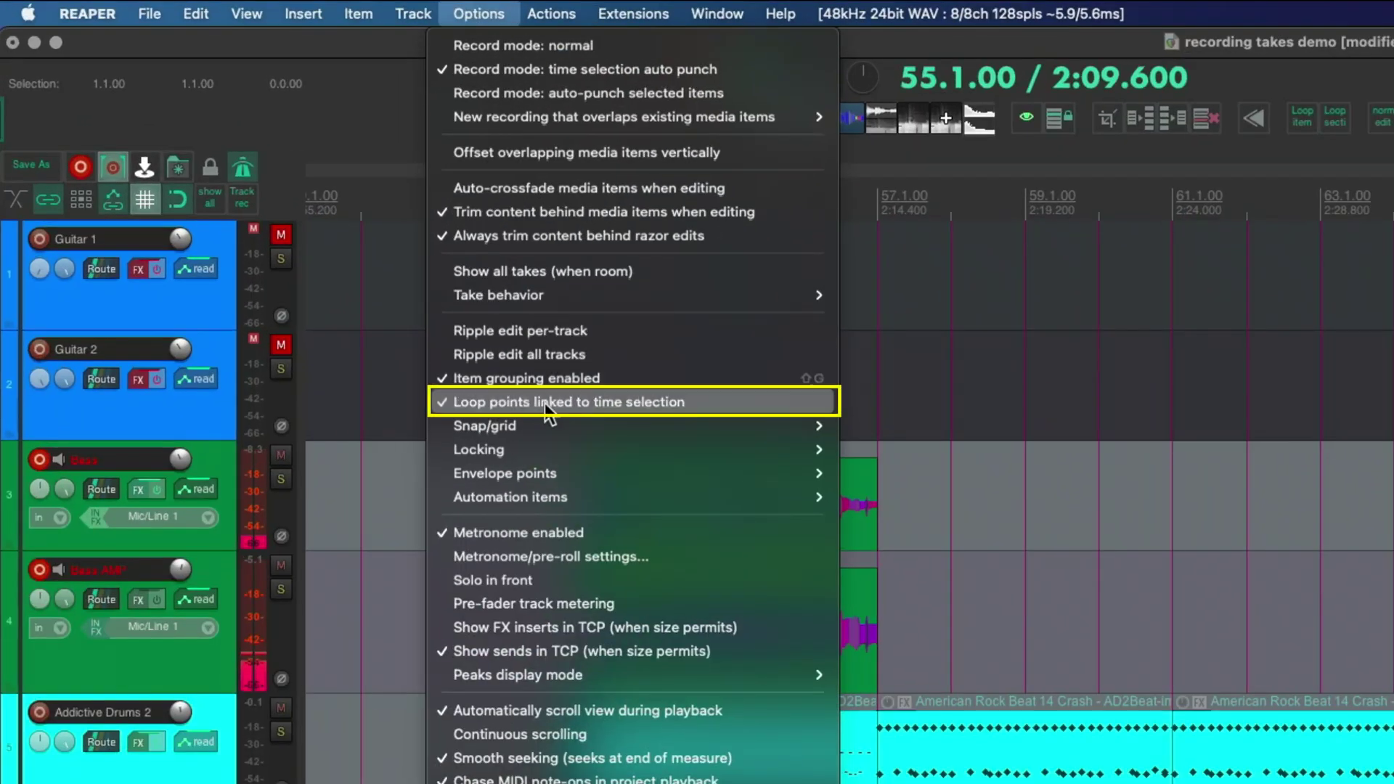
# Unlink loop points from the time selection and set recording to time-selection auto punch.
pyautogui.click(638, 403)
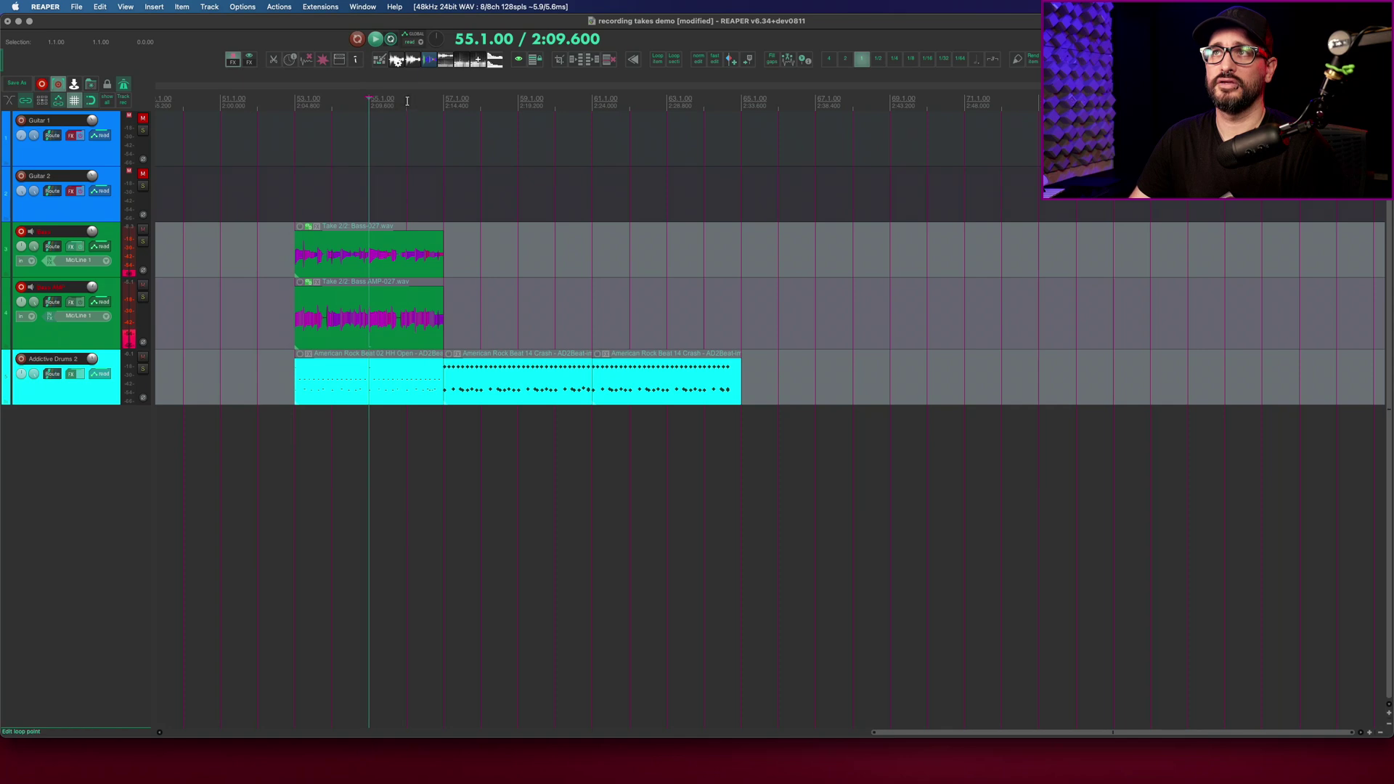
pyautogui.rightClick(357, 38)
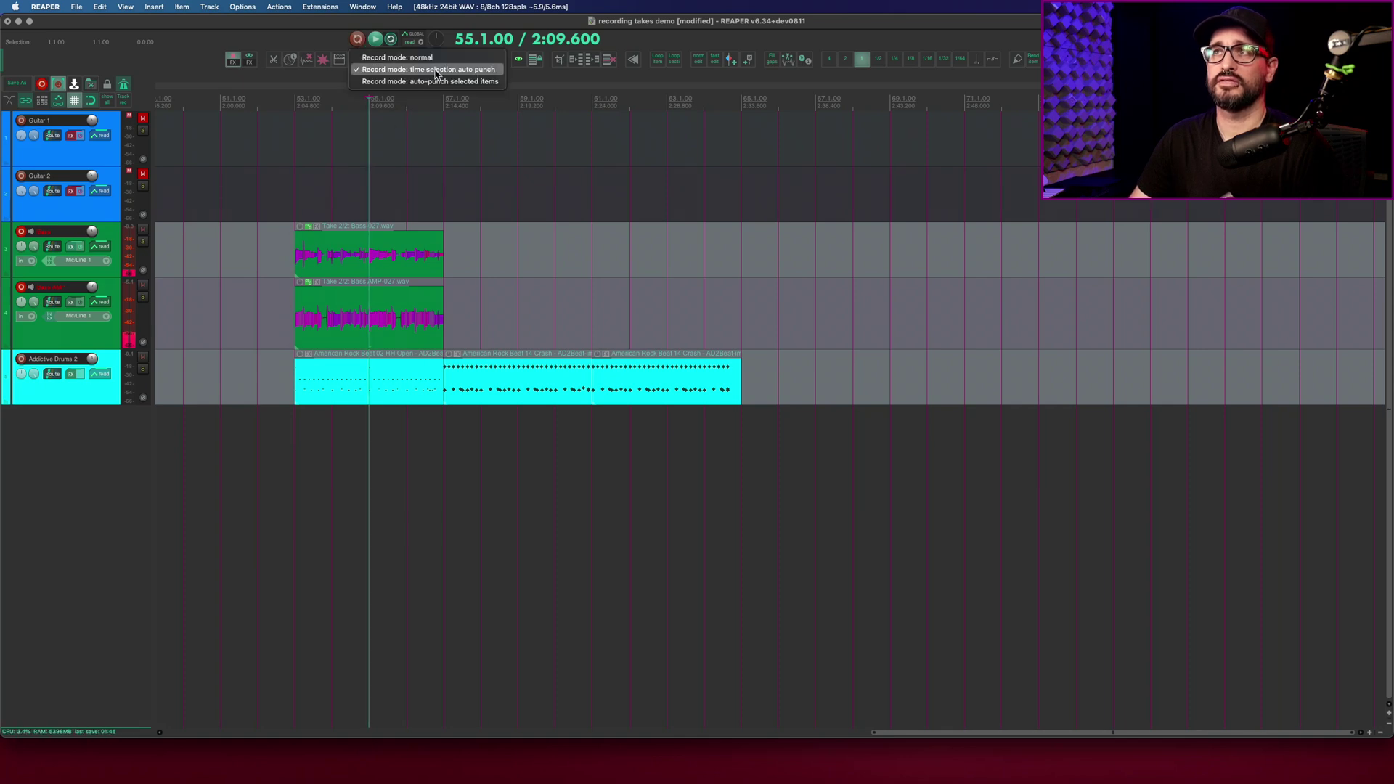
pyautogui.click(242, 6)
pyautogui.moveTo(294, 59)
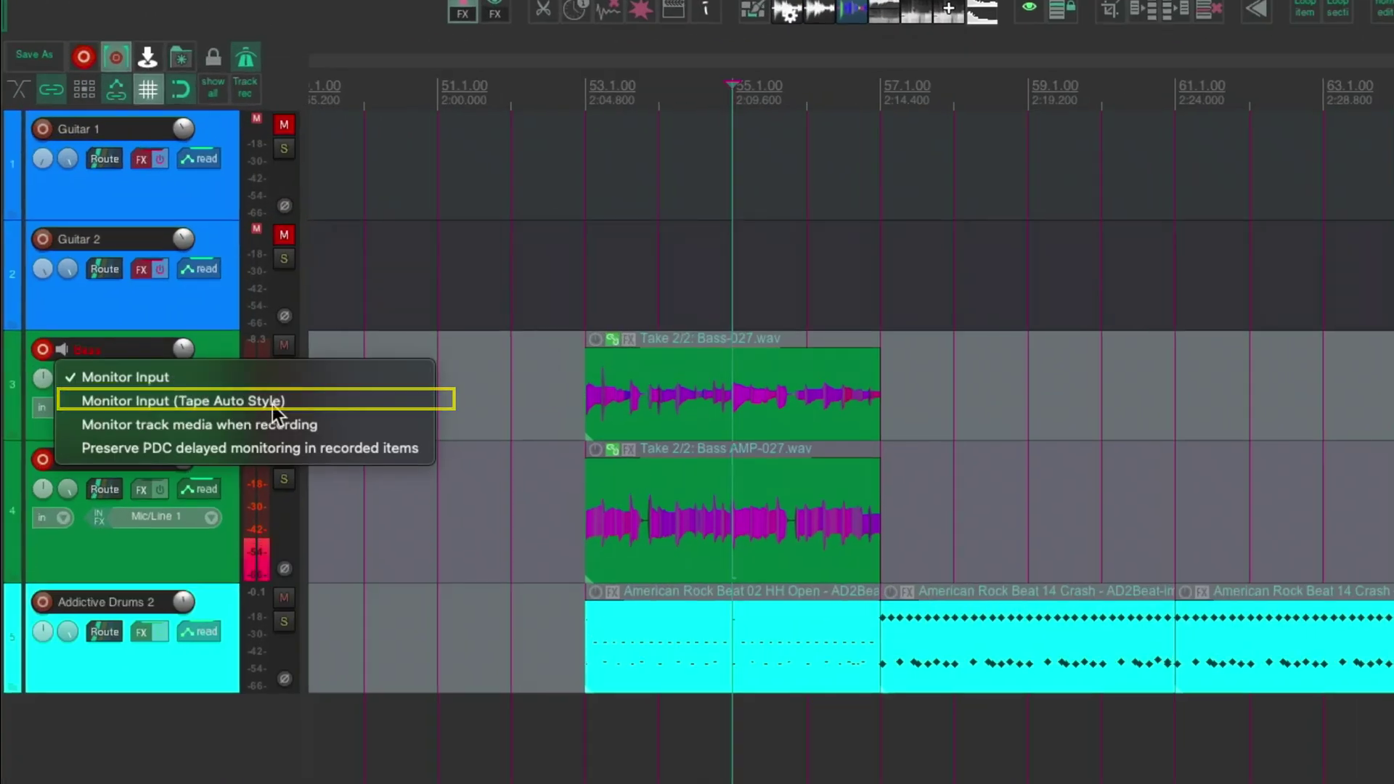
# Set Bass and Bass AMP to Monitor Input (Tape Auto Style) and place the cursor at 57.1.00.
pyautogui.click(274, 404)
pyautogui.rightClick(64, 462)
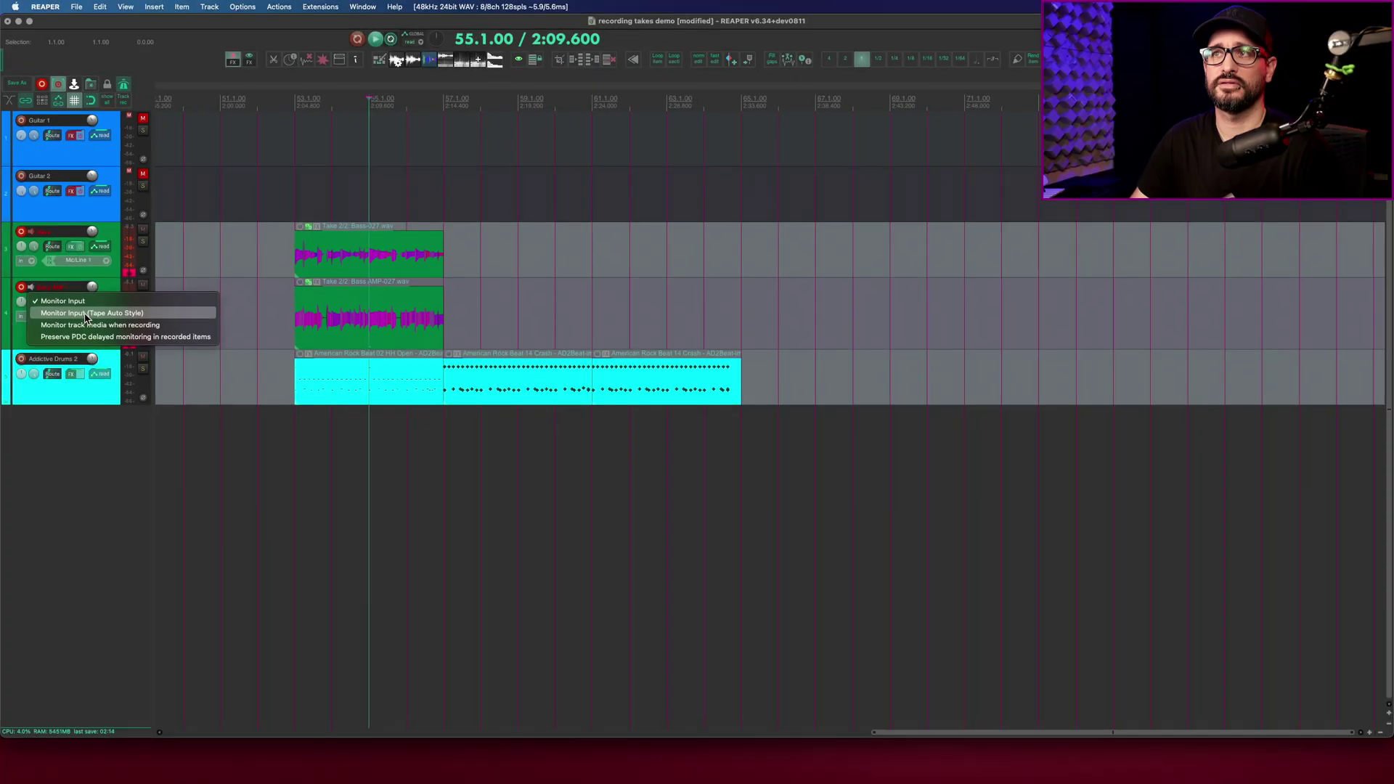
pyautogui.click(85, 316)
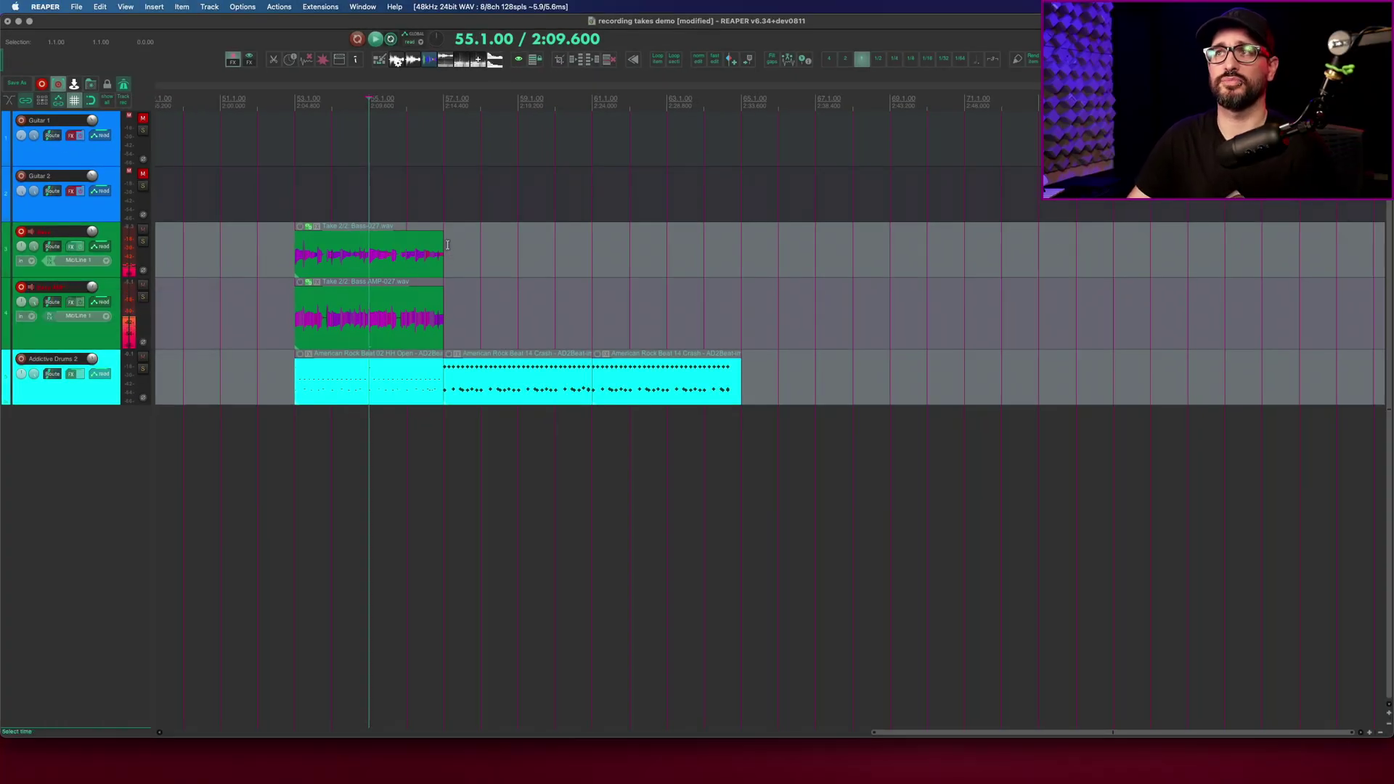
pyautogui.click(436, 154)
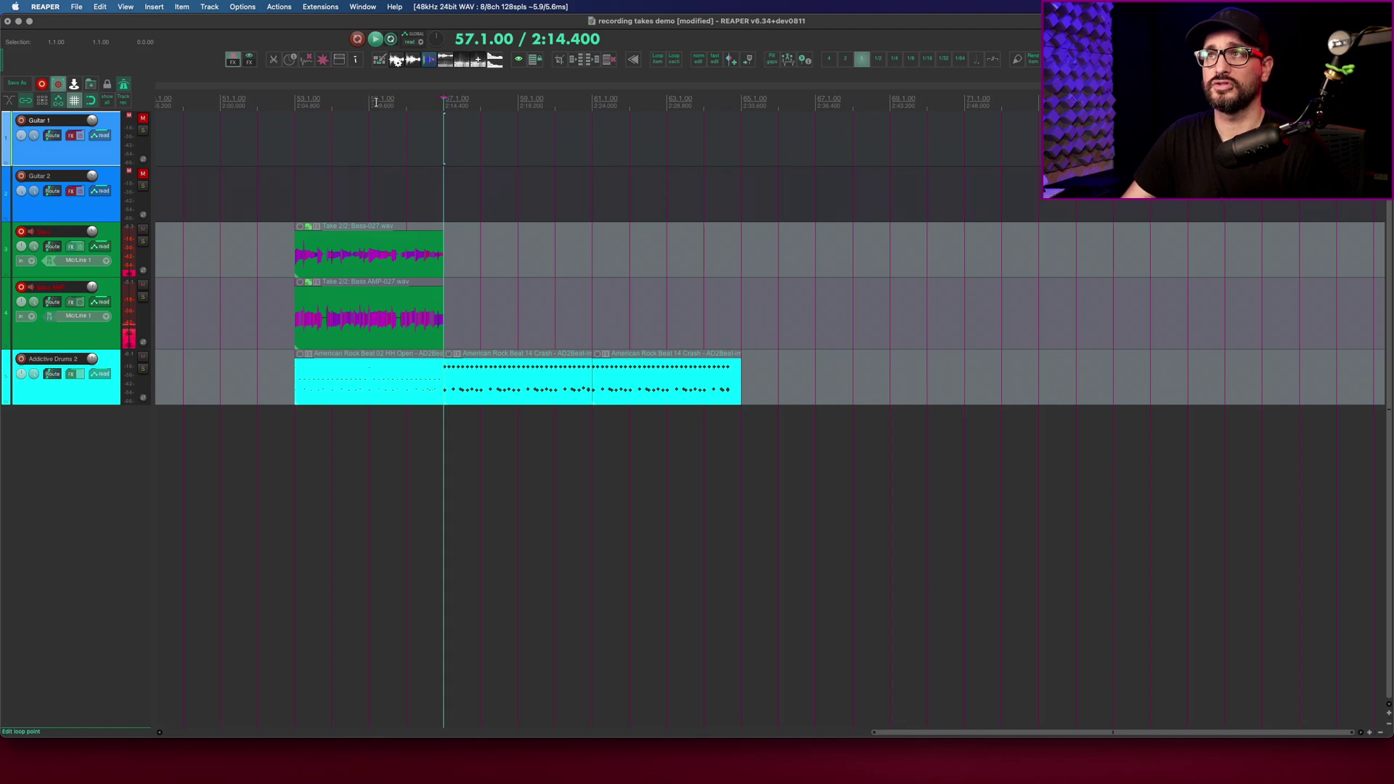
# Loop 55.1.00–61.1.00, select the punch range 57.1.00–61.1.00, and start from 55.1.00.
pyautogui.moveTo(375, 102); pyautogui.dragTo(594, 100)
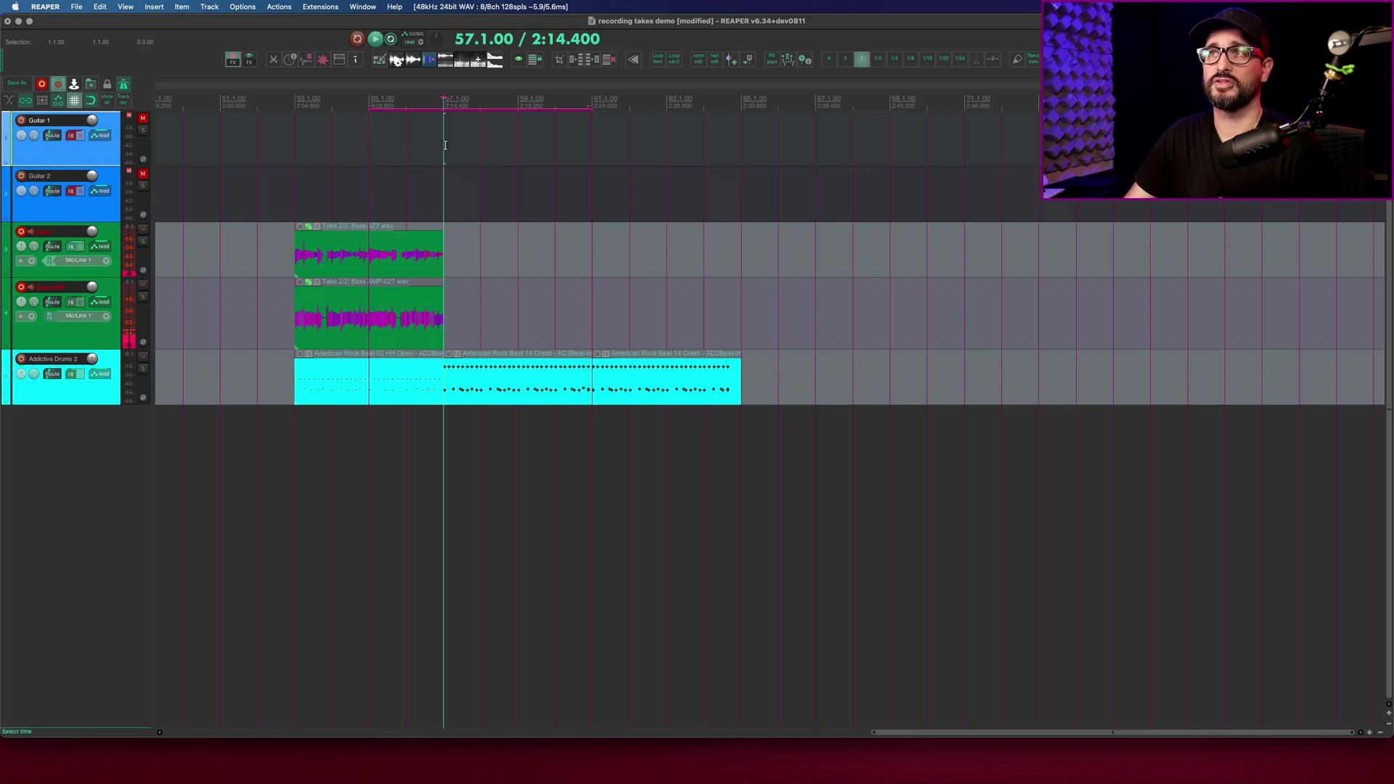
pyautogui.moveTo(445, 145); pyautogui.dragTo(592, 149)
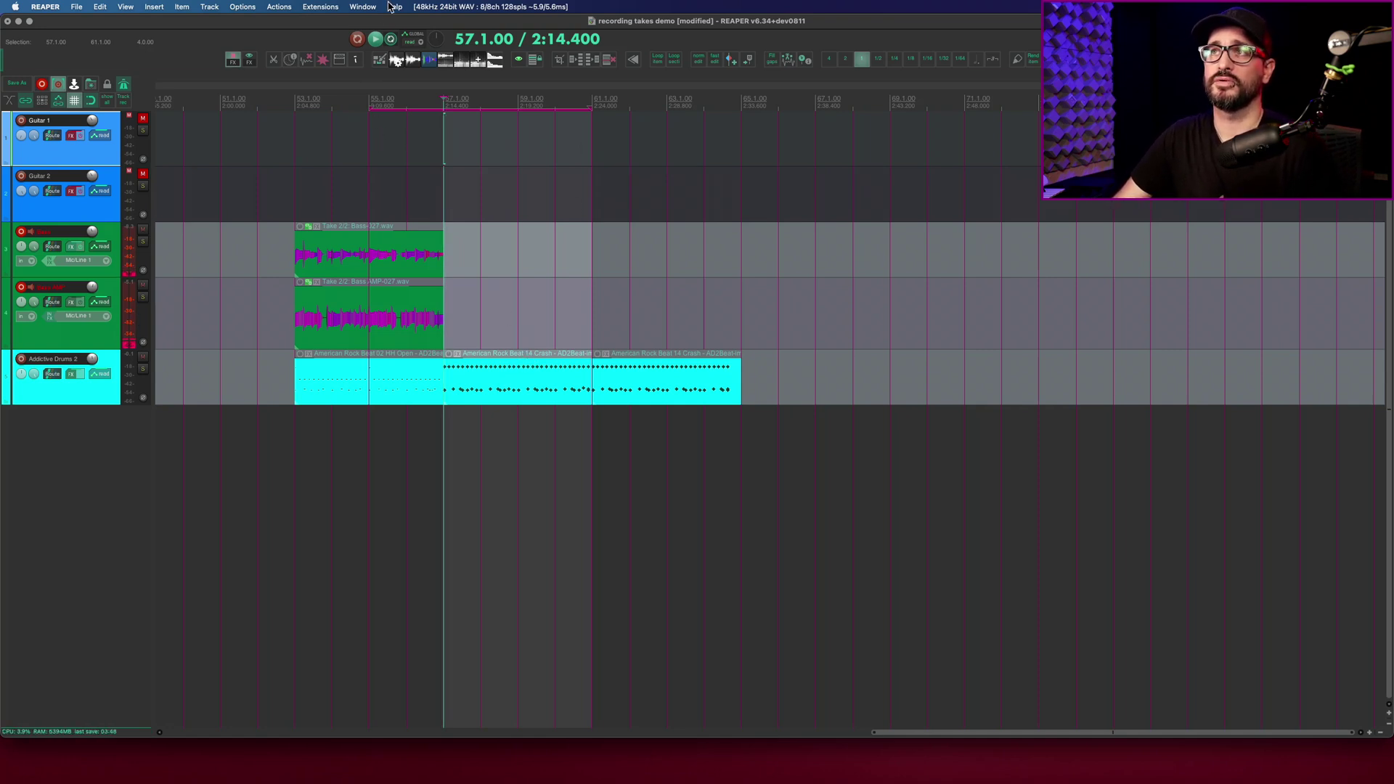
pyautogui.rightClick(358, 40)
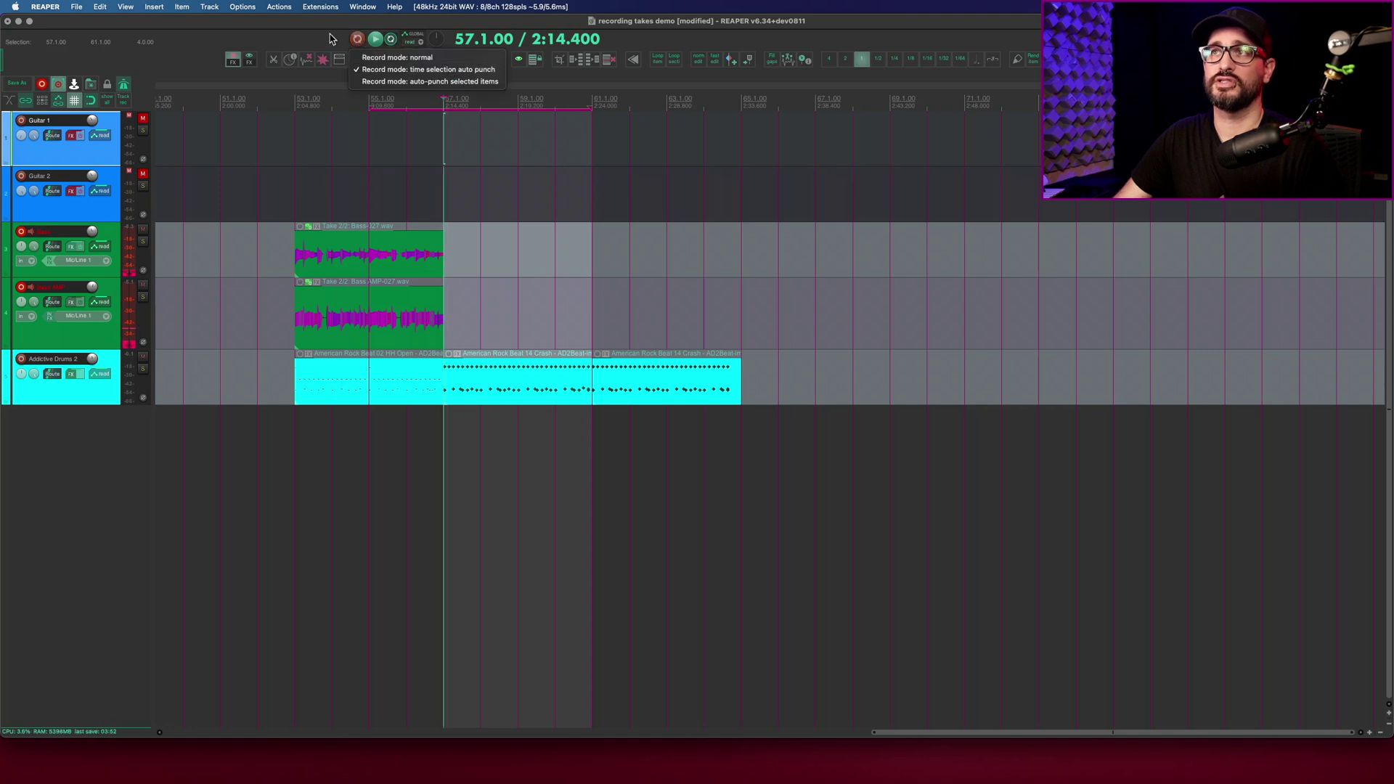
pyautogui.press('Escape')
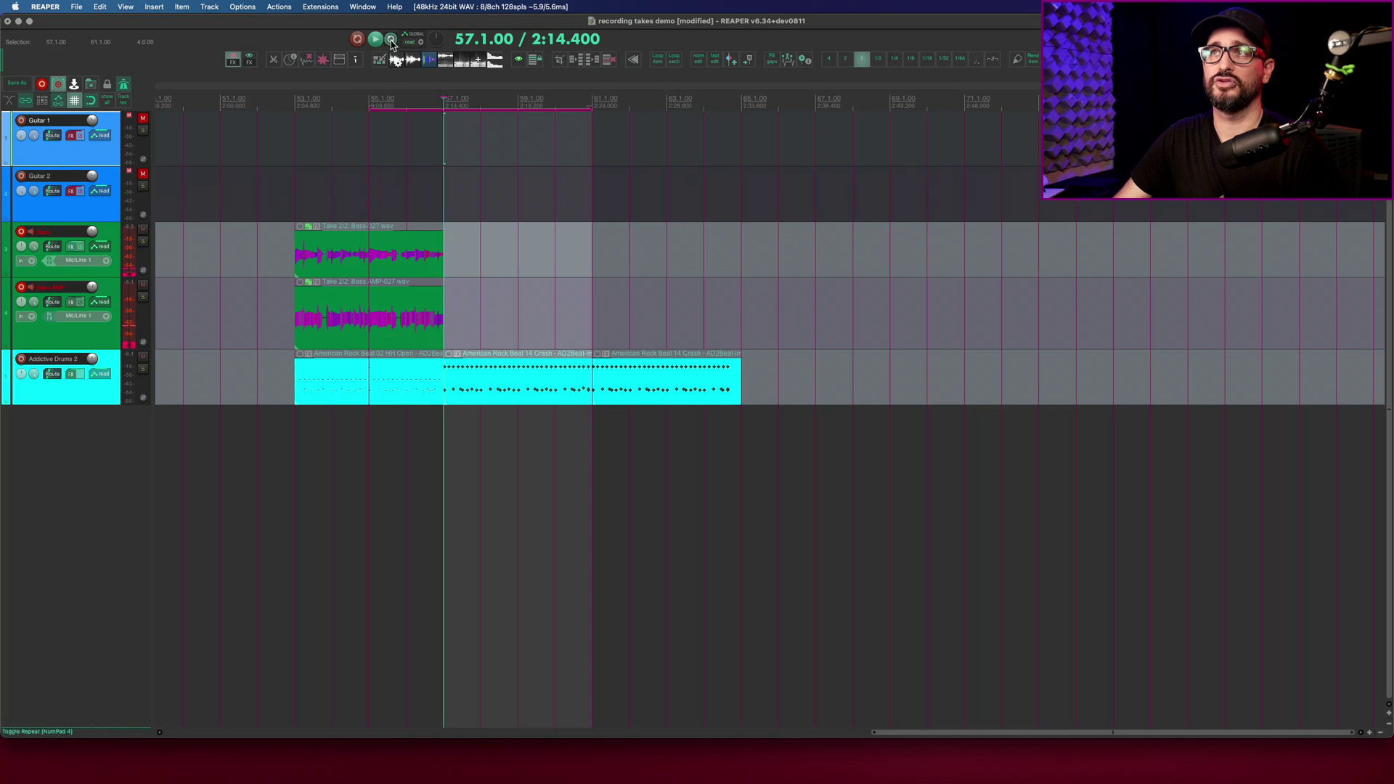
pyautogui.click(371, 99)
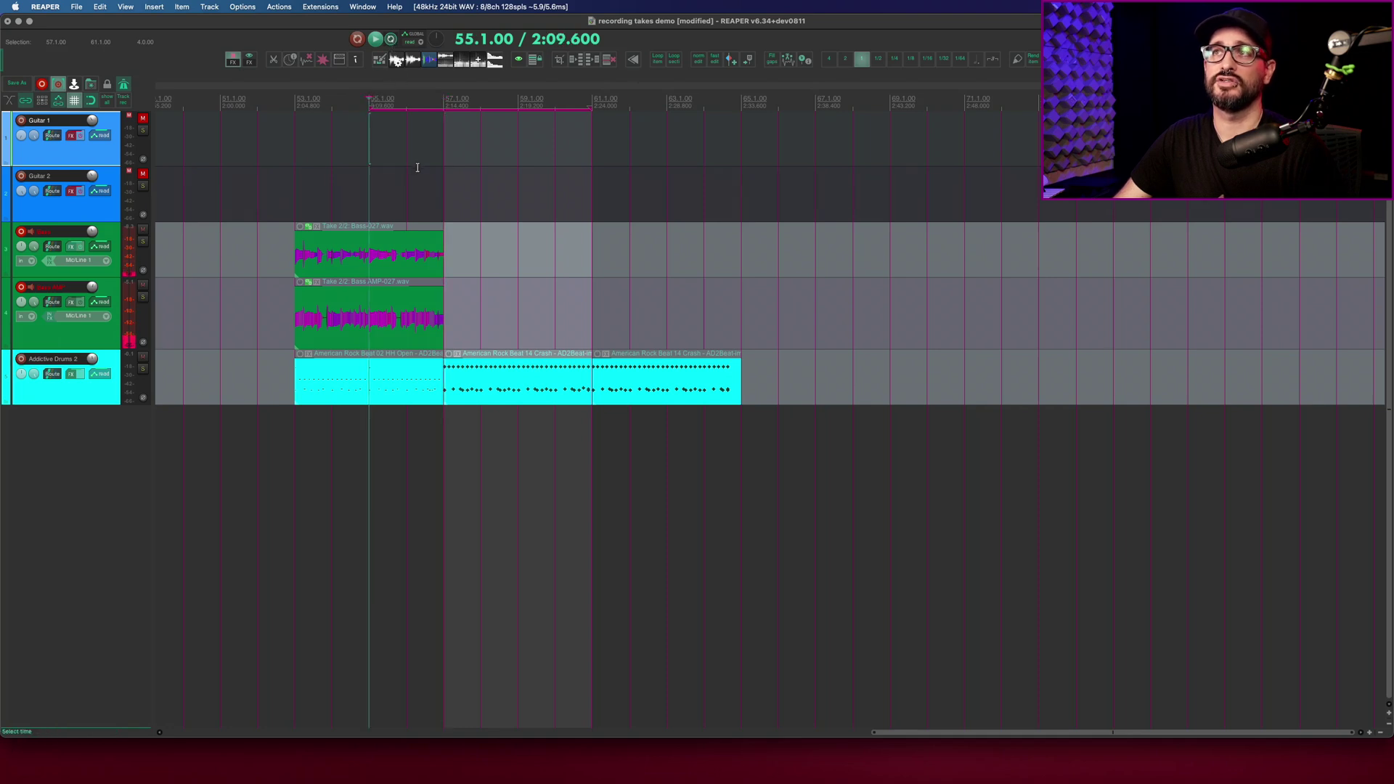
# Uncheck Pre-roll before recording in the metronome and pre-roll settings.
pyautogui.rightClick(124, 89)
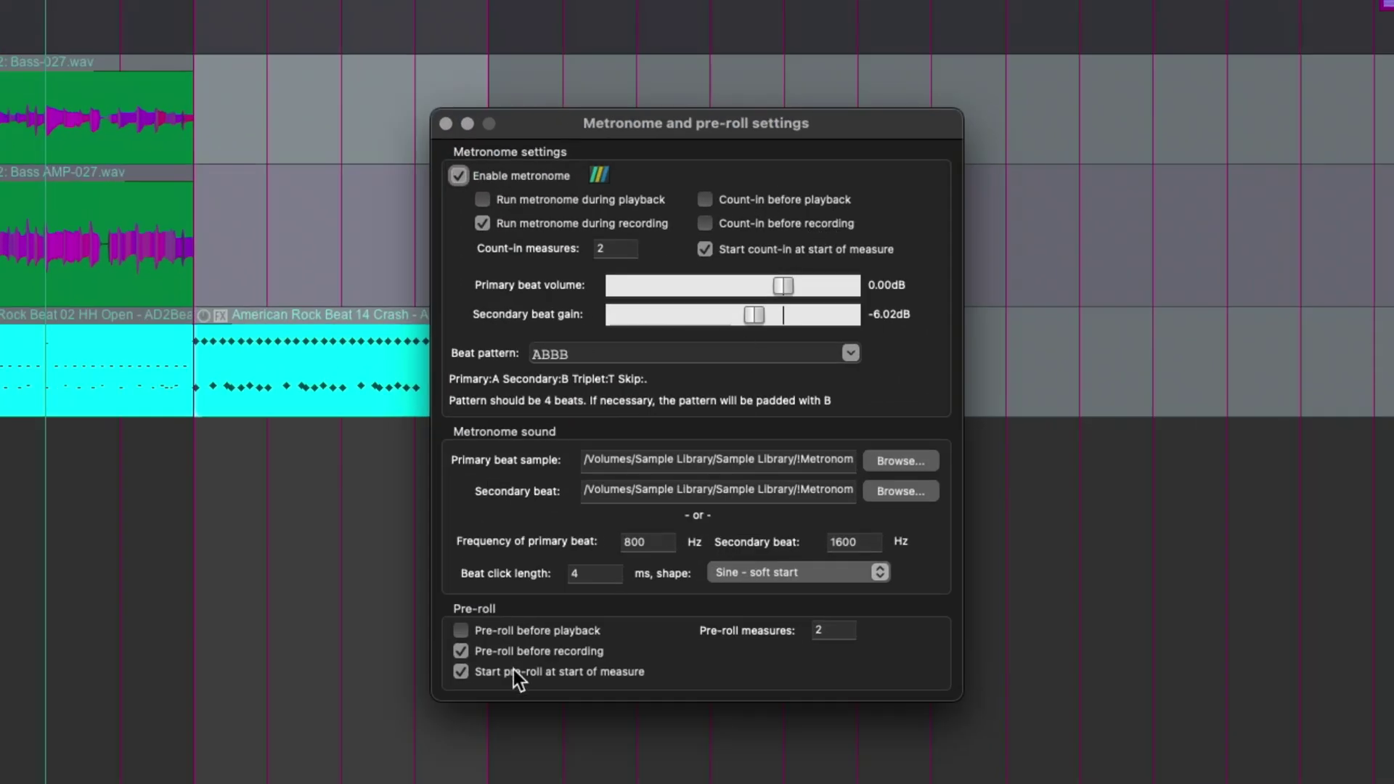
pyautogui.click(582, 652)
pyautogui.press('Escape')
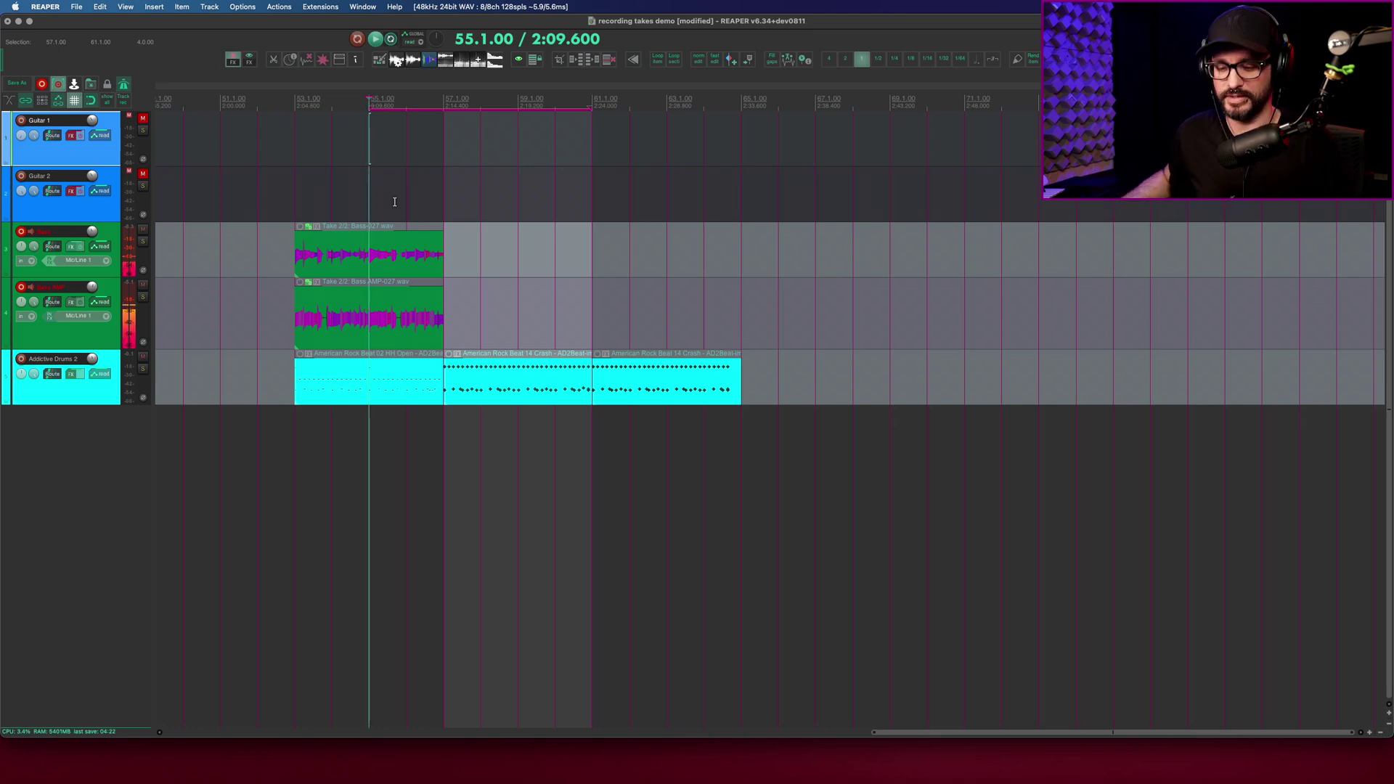
# Record new bass takes over 57.1.00–61.1.00, accepting the shared-input warning, then stop.
pyautogui.press('super+r')
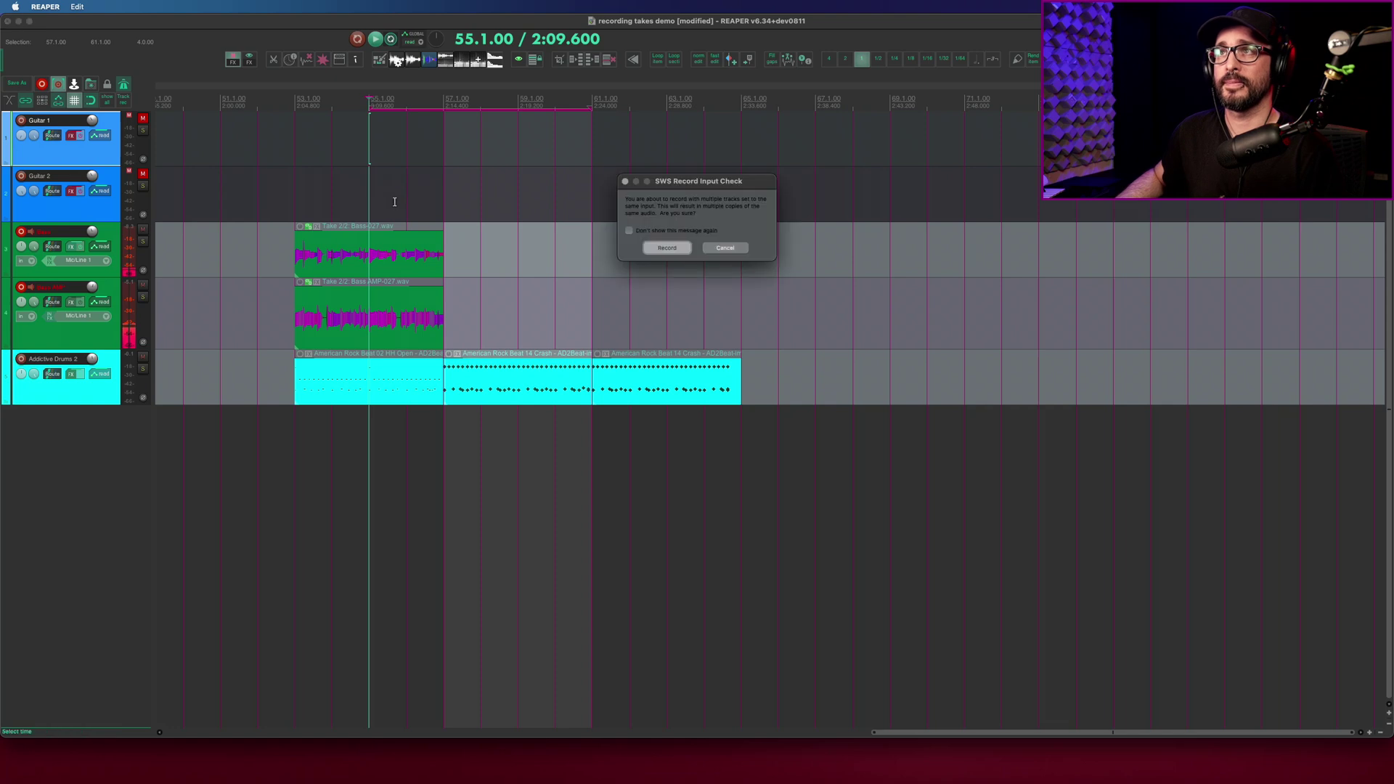
pyautogui.press('Return')
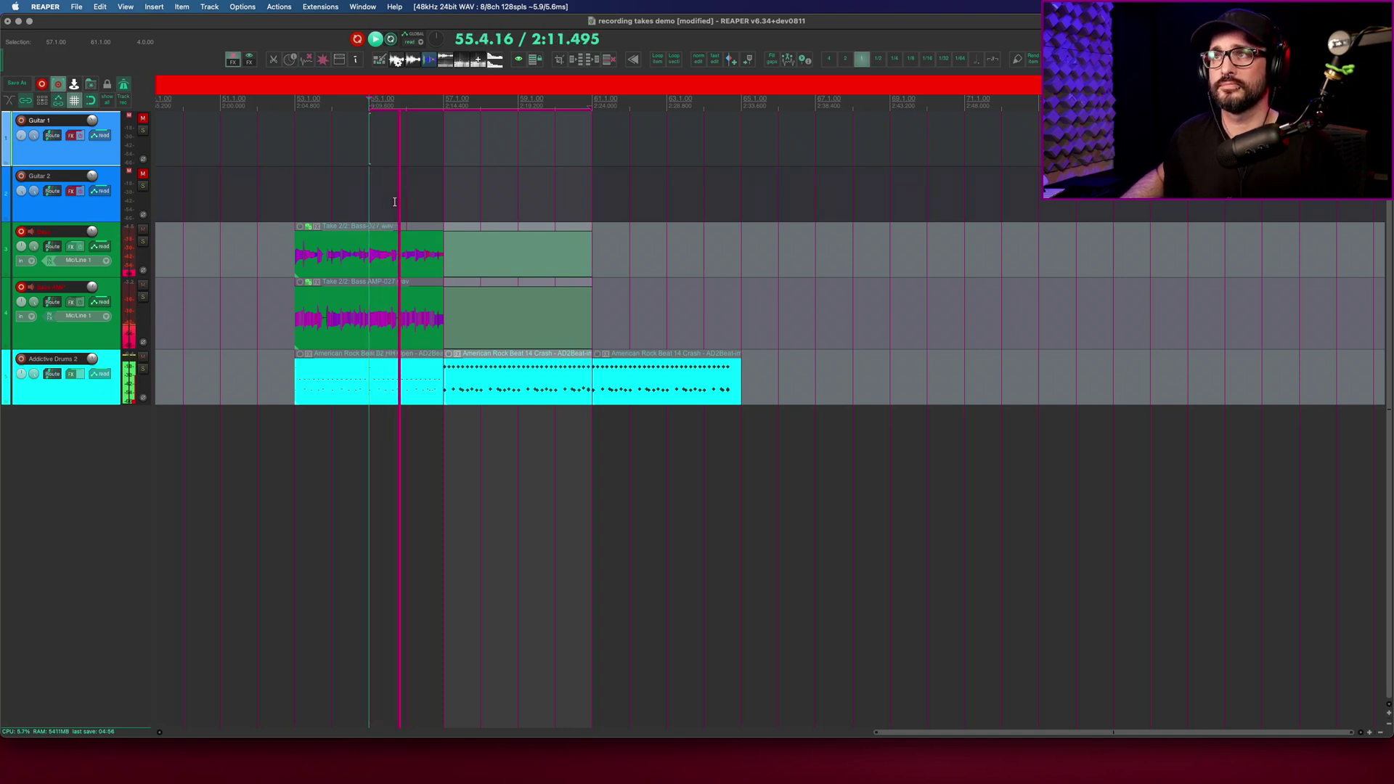
pyautogui.press('space')
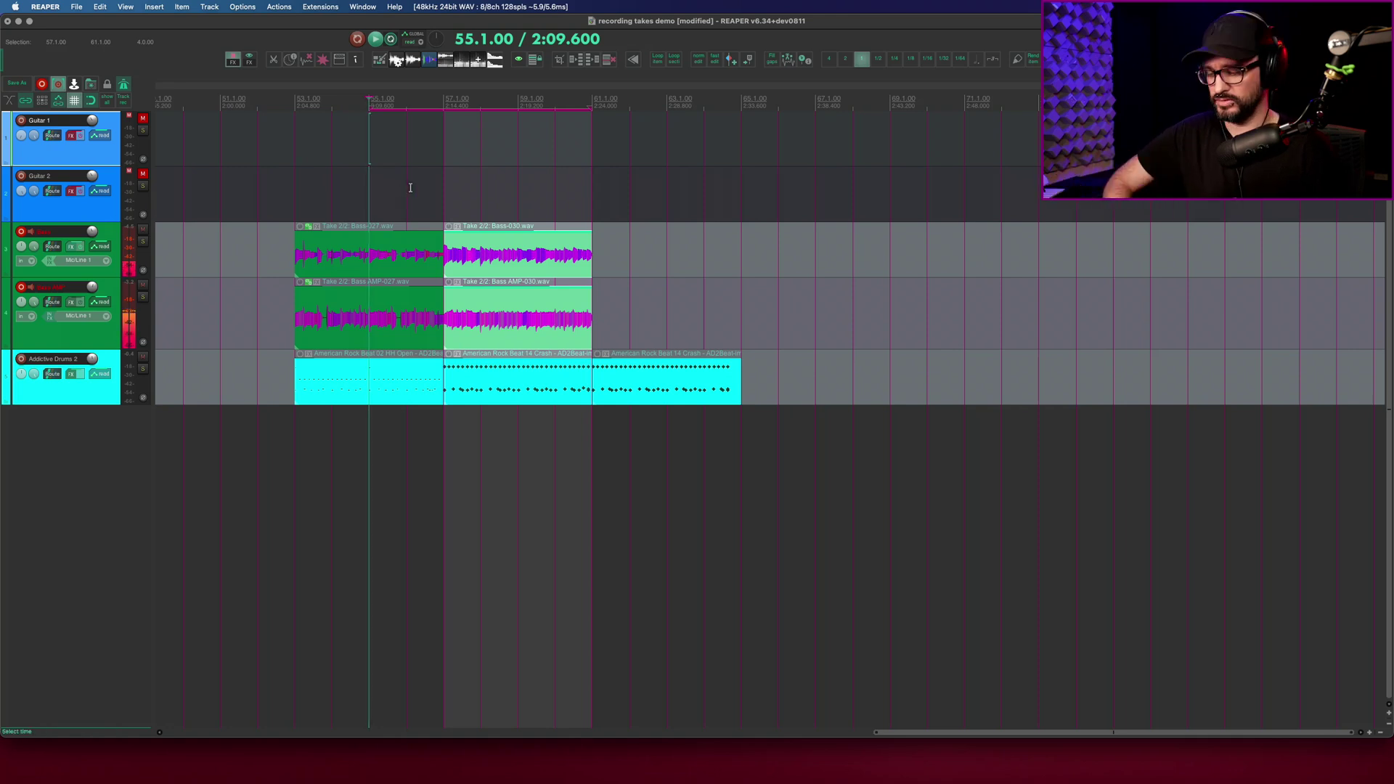
# Copy the Bass-030 take pair to bar 77, extend it to 91.1.00, and return to 57.1.00.
pyautogui.scroll(-2, 376, 267)
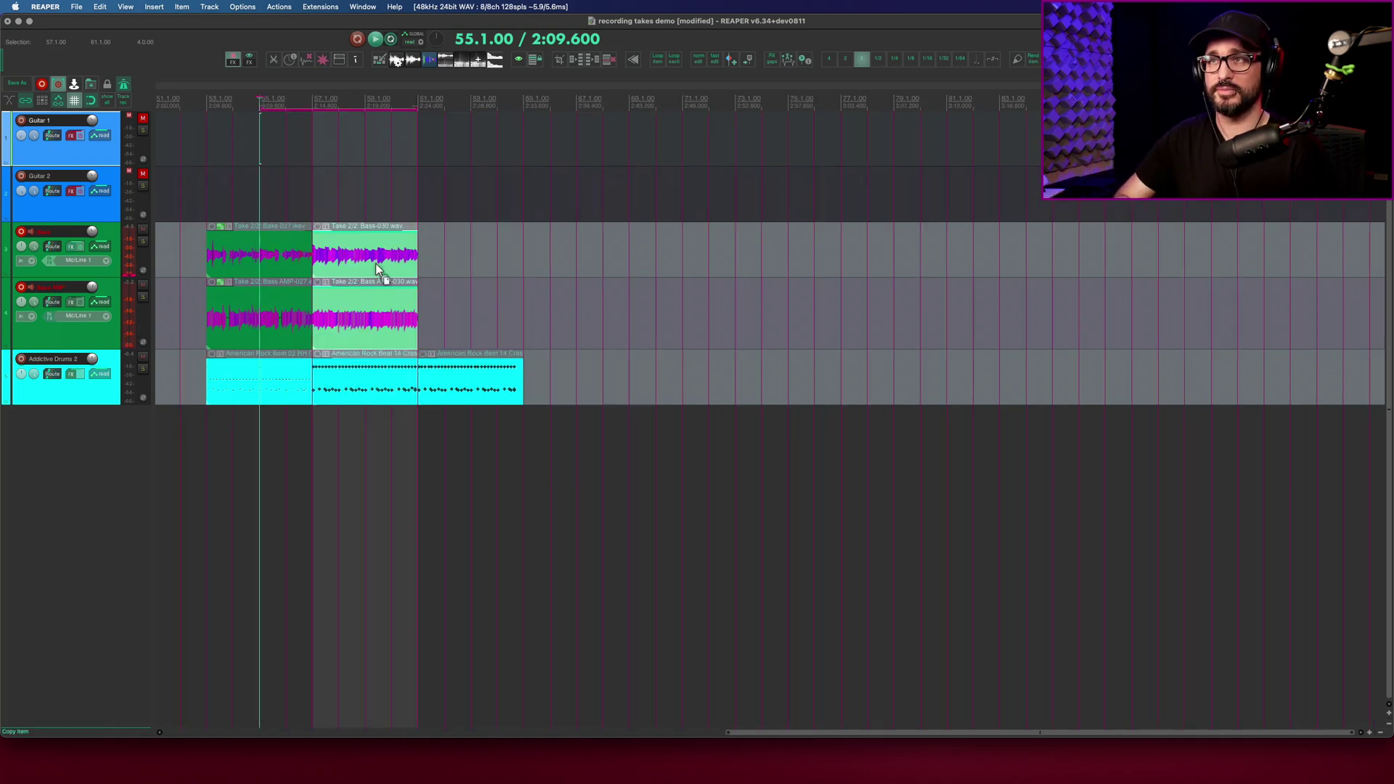
pyautogui.click(376, 267)
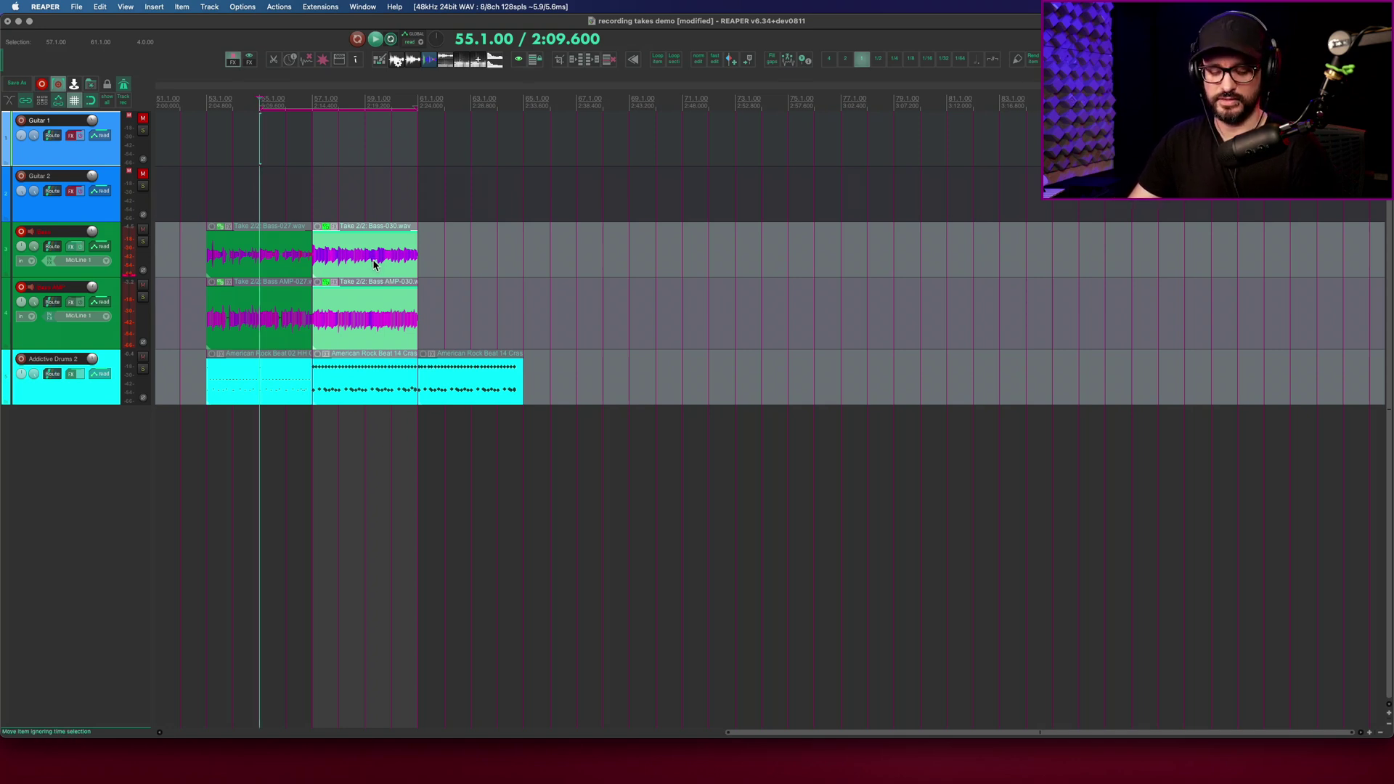
pyautogui.moveTo(376, 264); pyautogui.dragTo(842, 261)
pyautogui.hscroll(10, 721, 305)
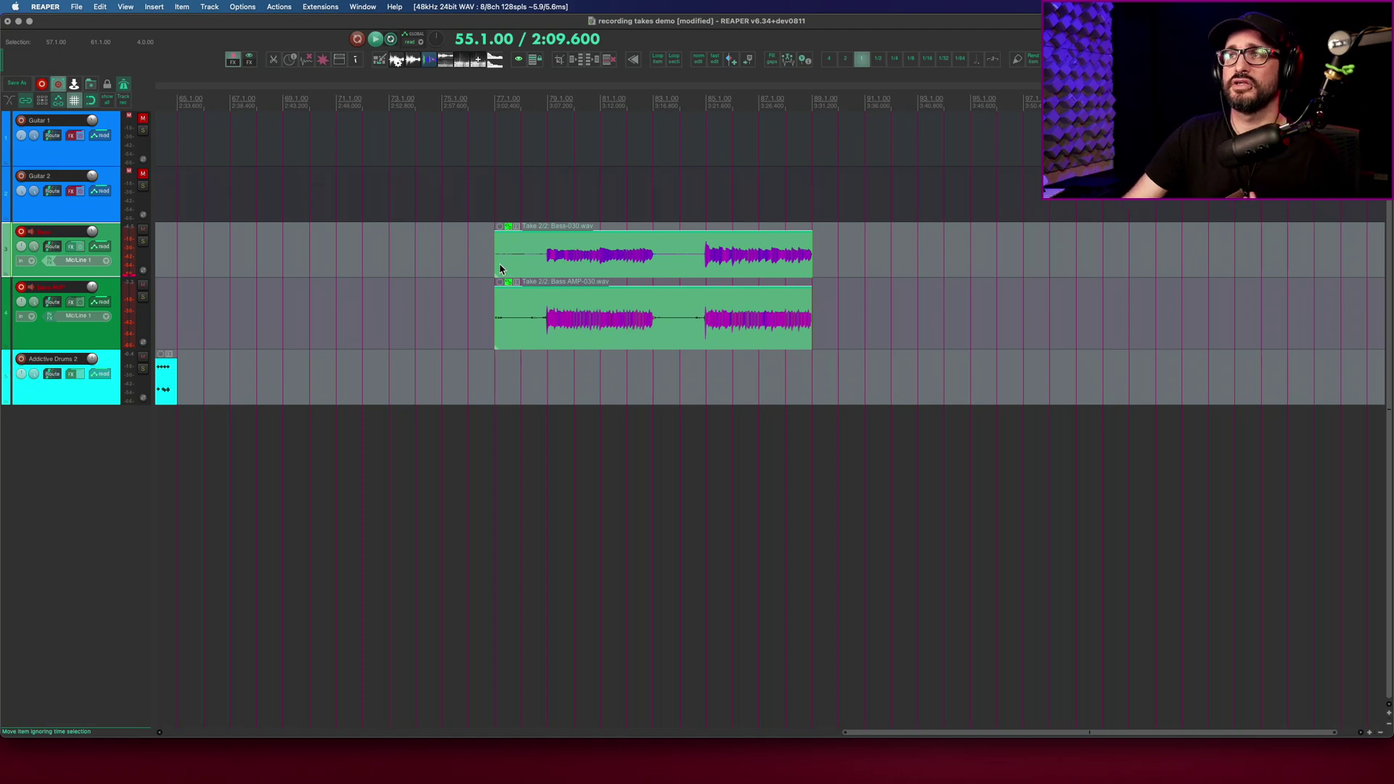
pyautogui.moveTo(809, 260); pyautogui.dragTo(854, 266)
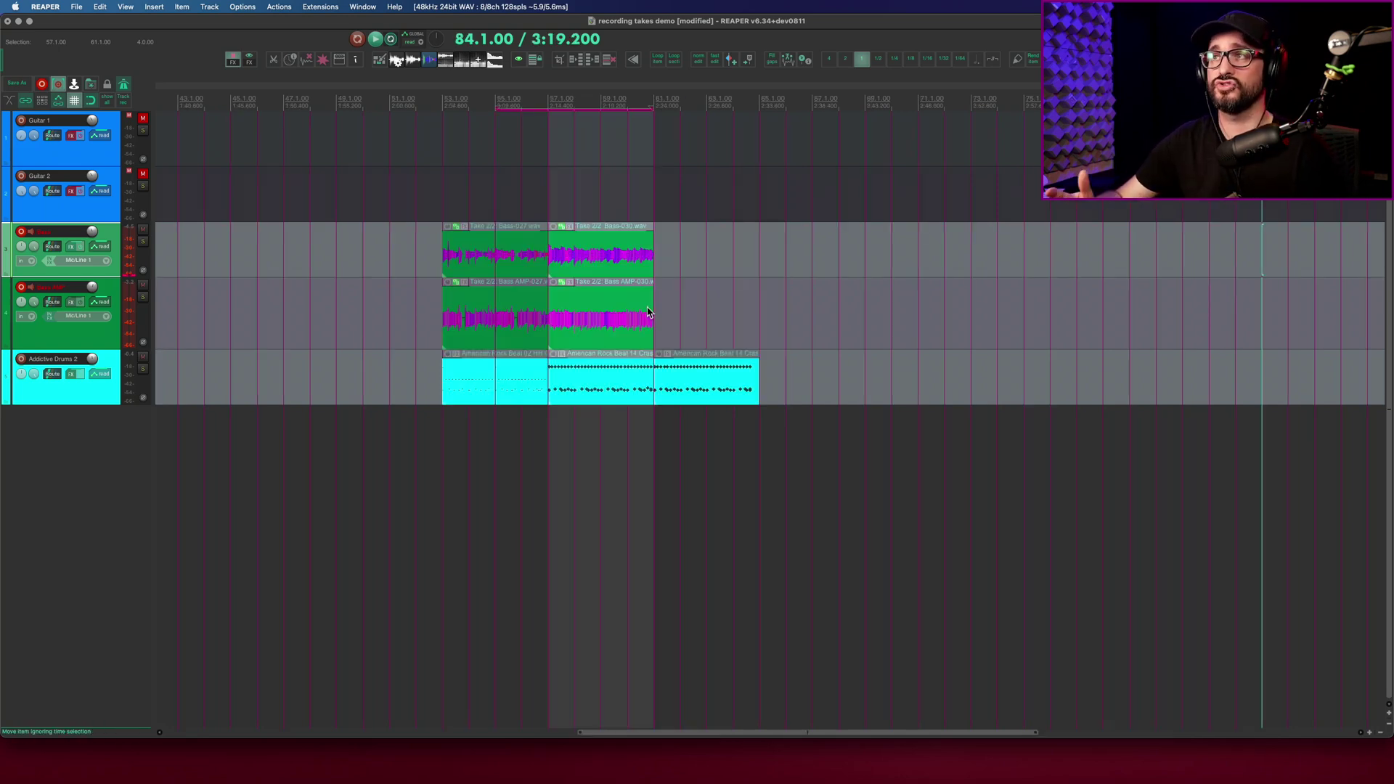
pyautogui.click(561, 242)
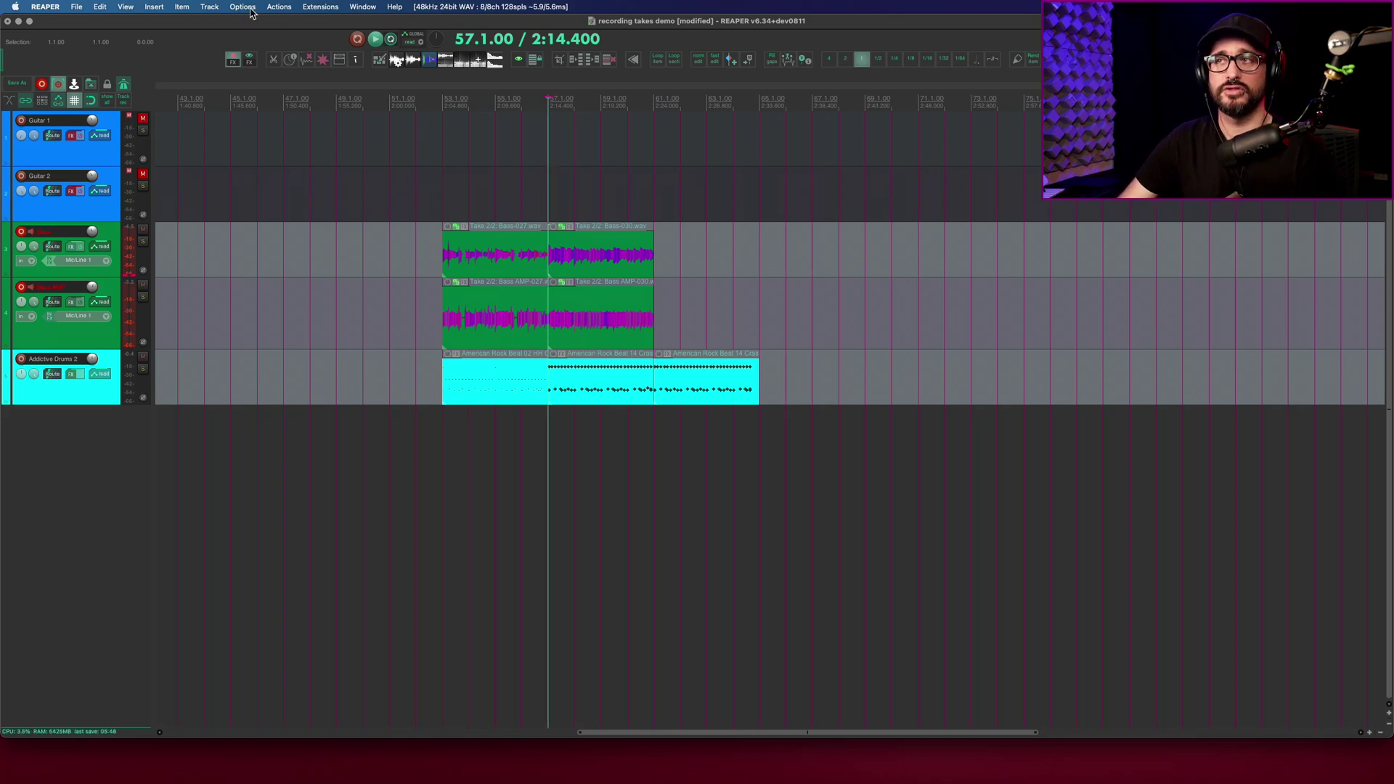
# Toggle loop-point linking, switch recording to auto-punch selected items, and select the Bass-030 takes.
pyautogui.click(247, 9)
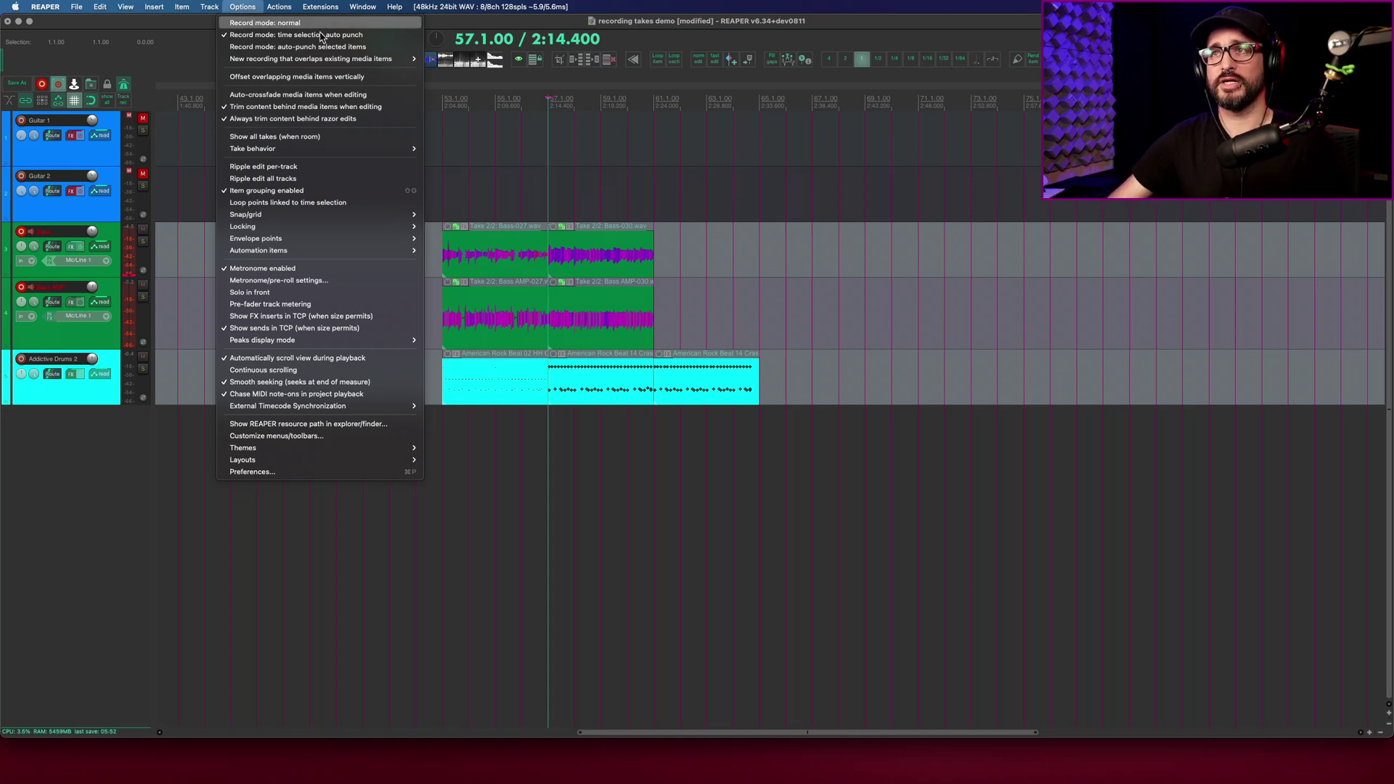
pyautogui.click(271, 204)
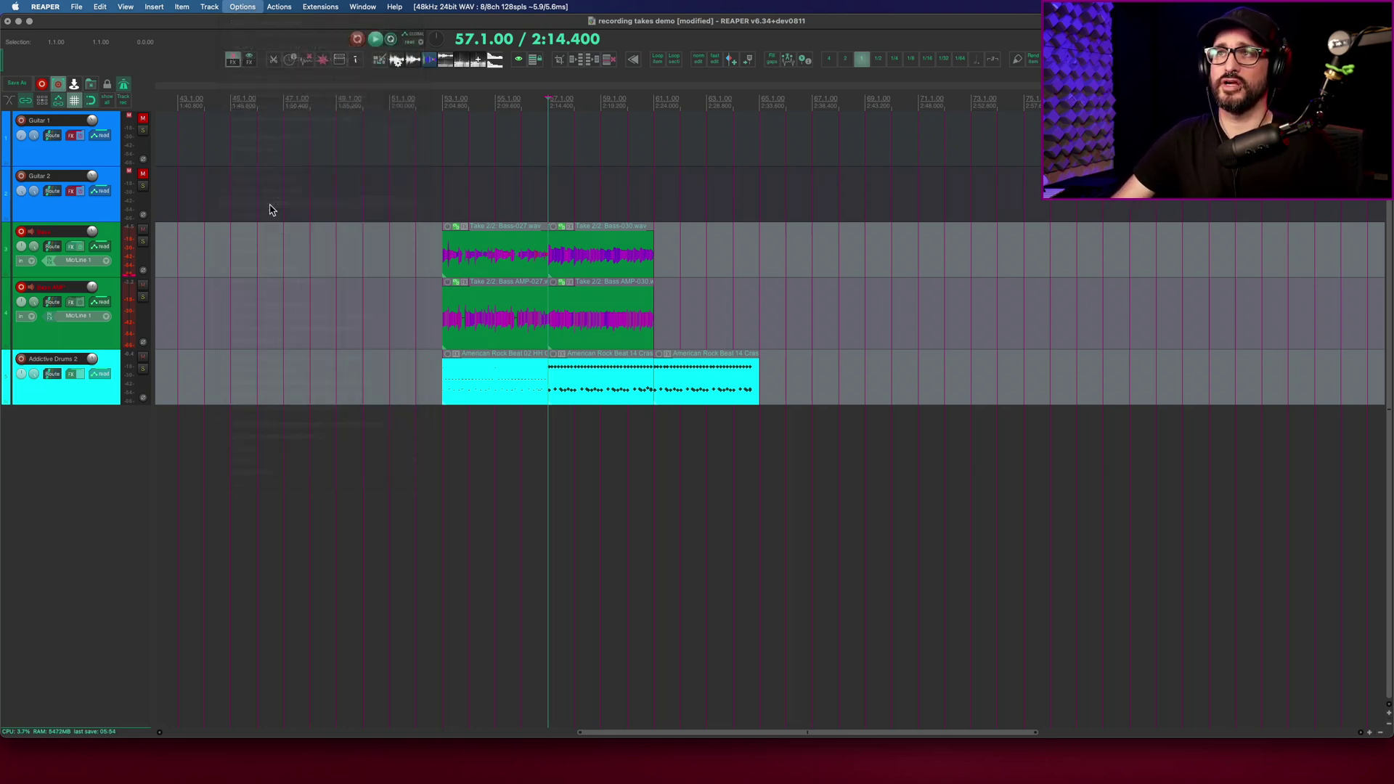
pyautogui.rightClick(358, 40)
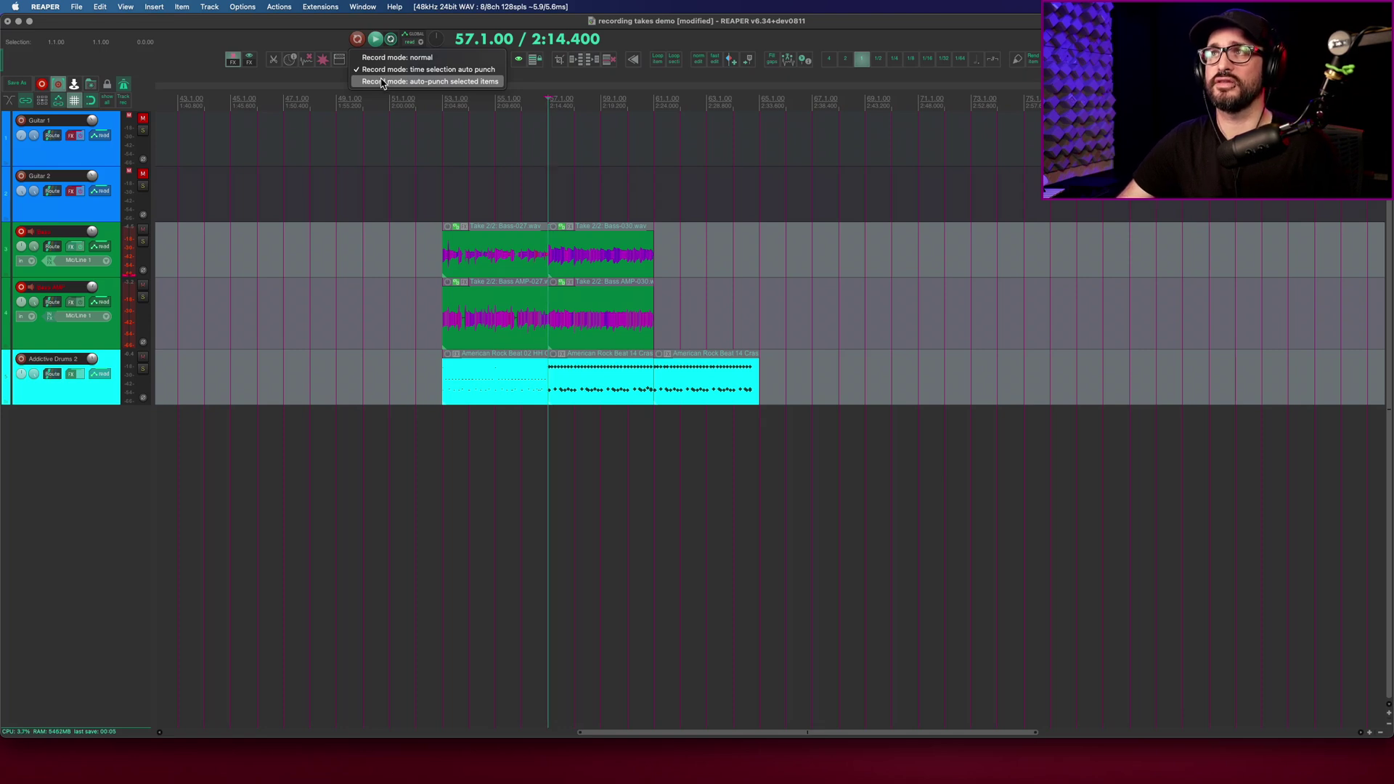
pyautogui.click(434, 83)
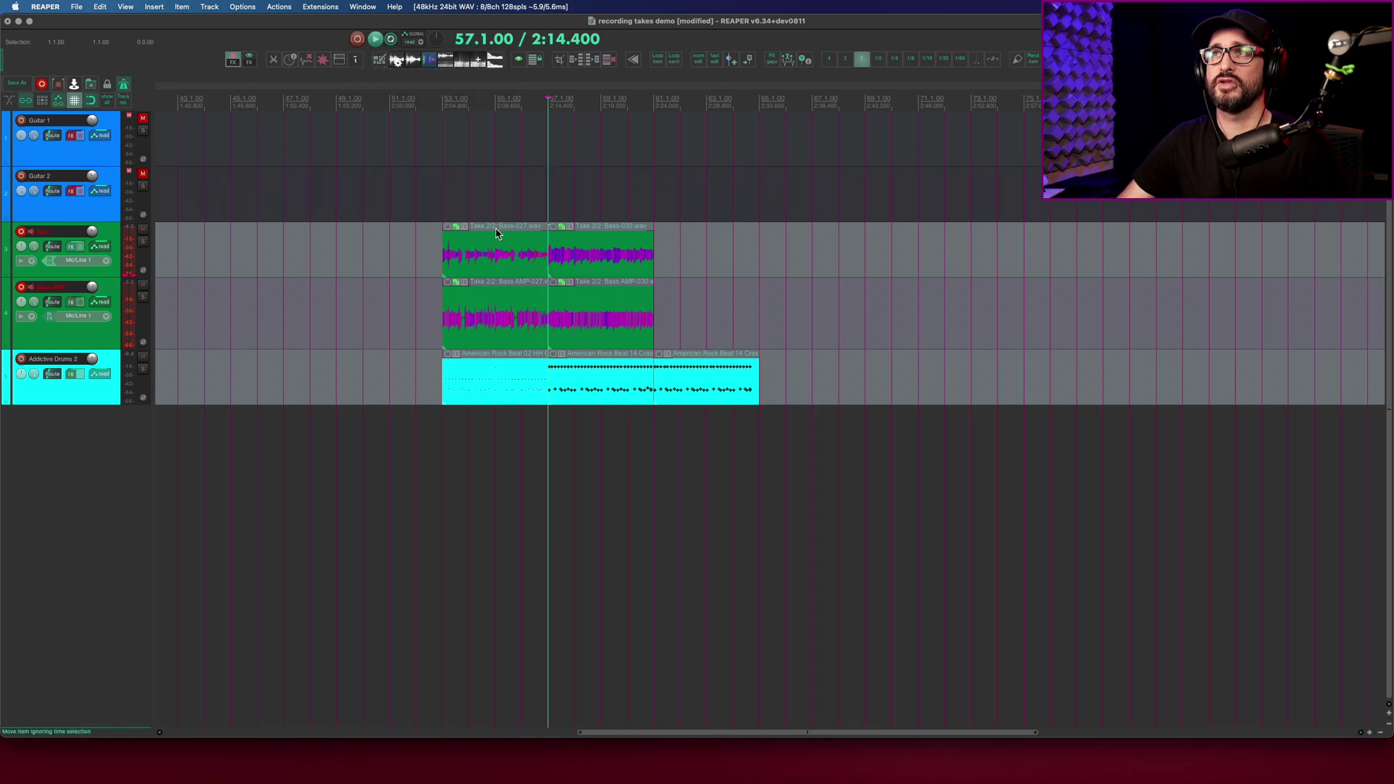
pyautogui.click(589, 328)
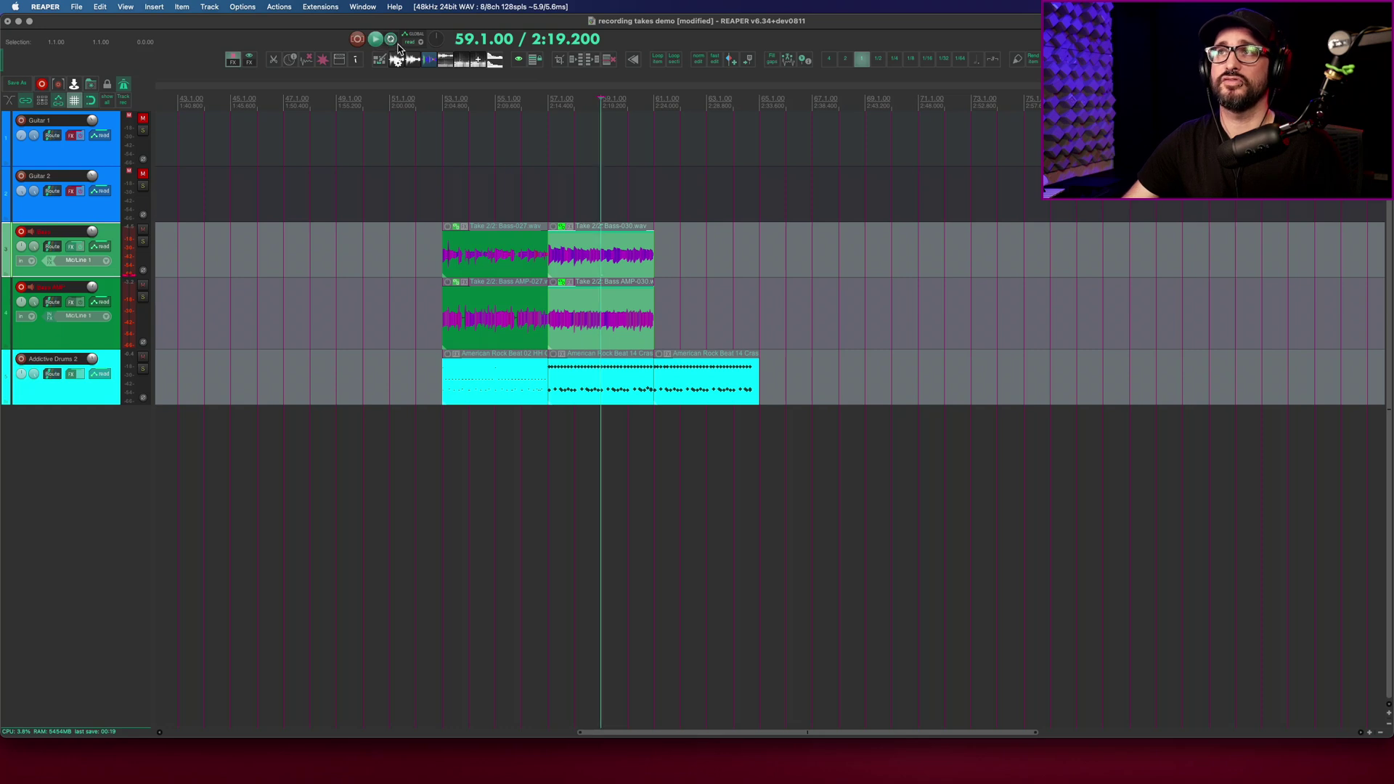
# Select bars 61.1.00 to 65.1.00, leaving the edit cursor at 61.1.00.
pyautogui.moveTo(497, 102); pyautogui.dragTo(653, 109)
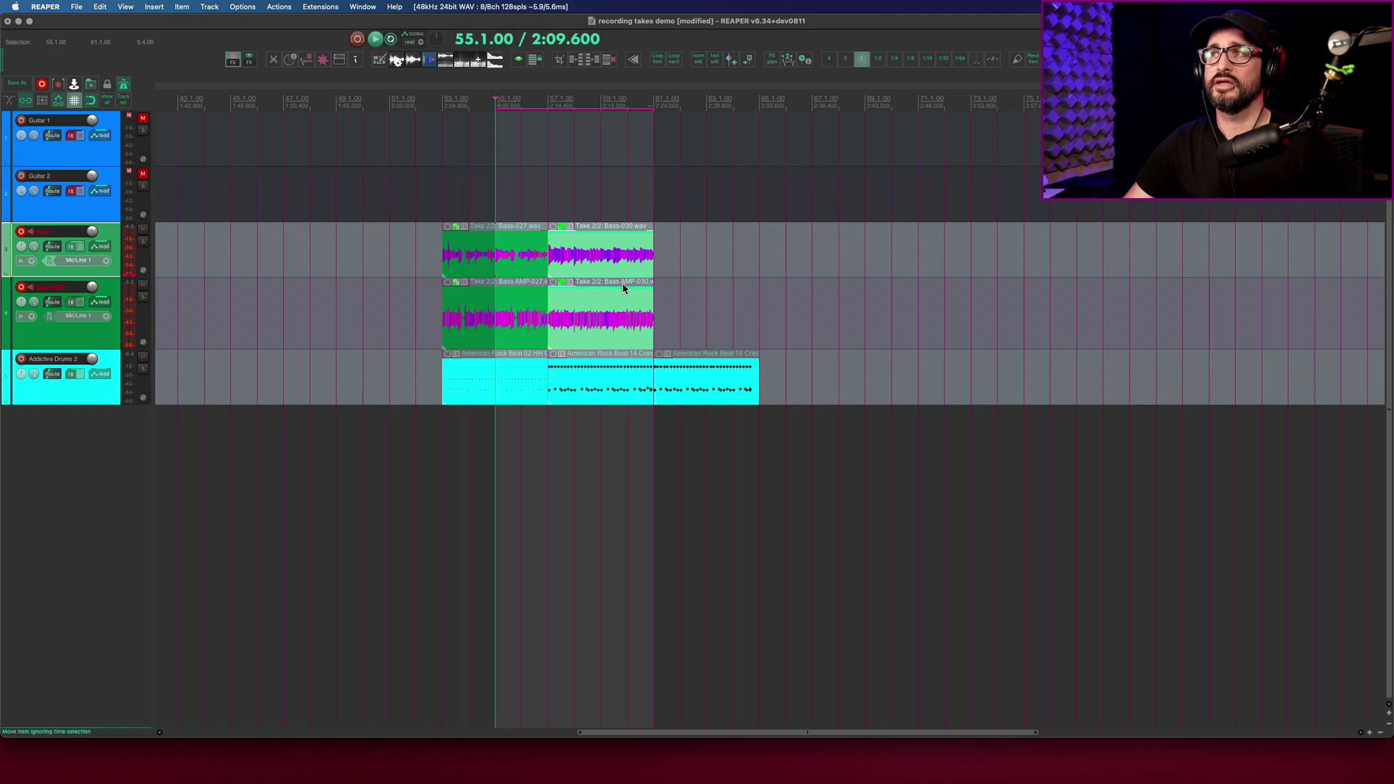
pyautogui.click(649, 291)
pyautogui.scroll(3, 645, 290)
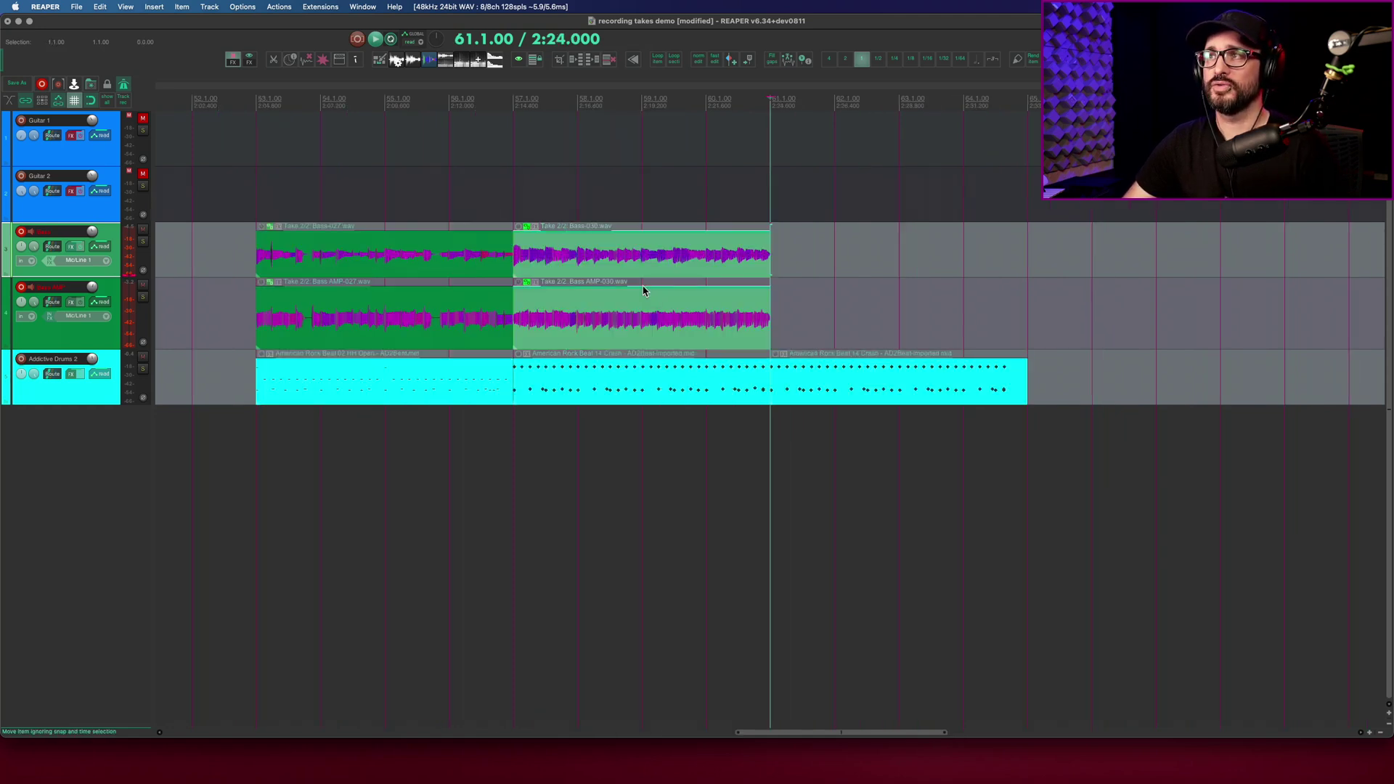
pyautogui.hscroll(5, 508, 268)
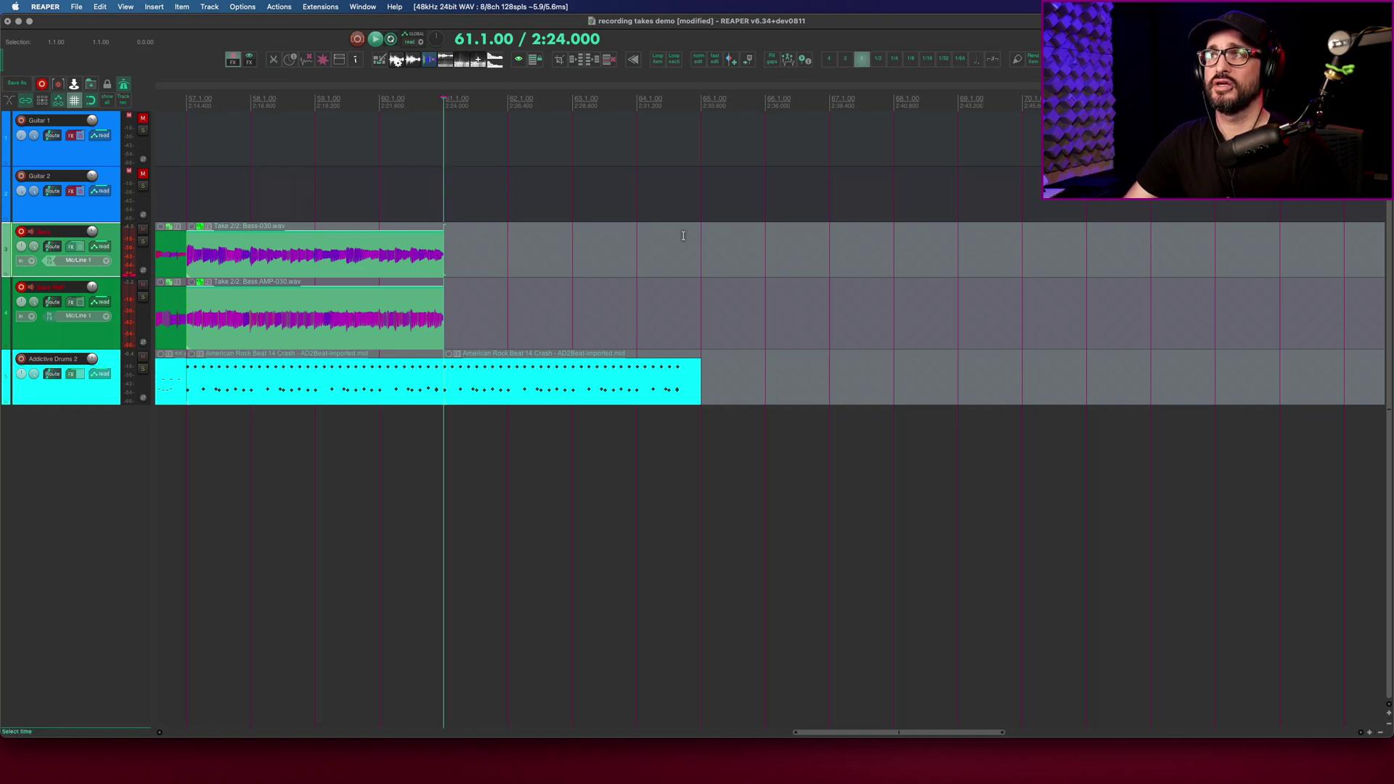
pyautogui.moveTo(711, 239); pyautogui.dragTo(468, 242)
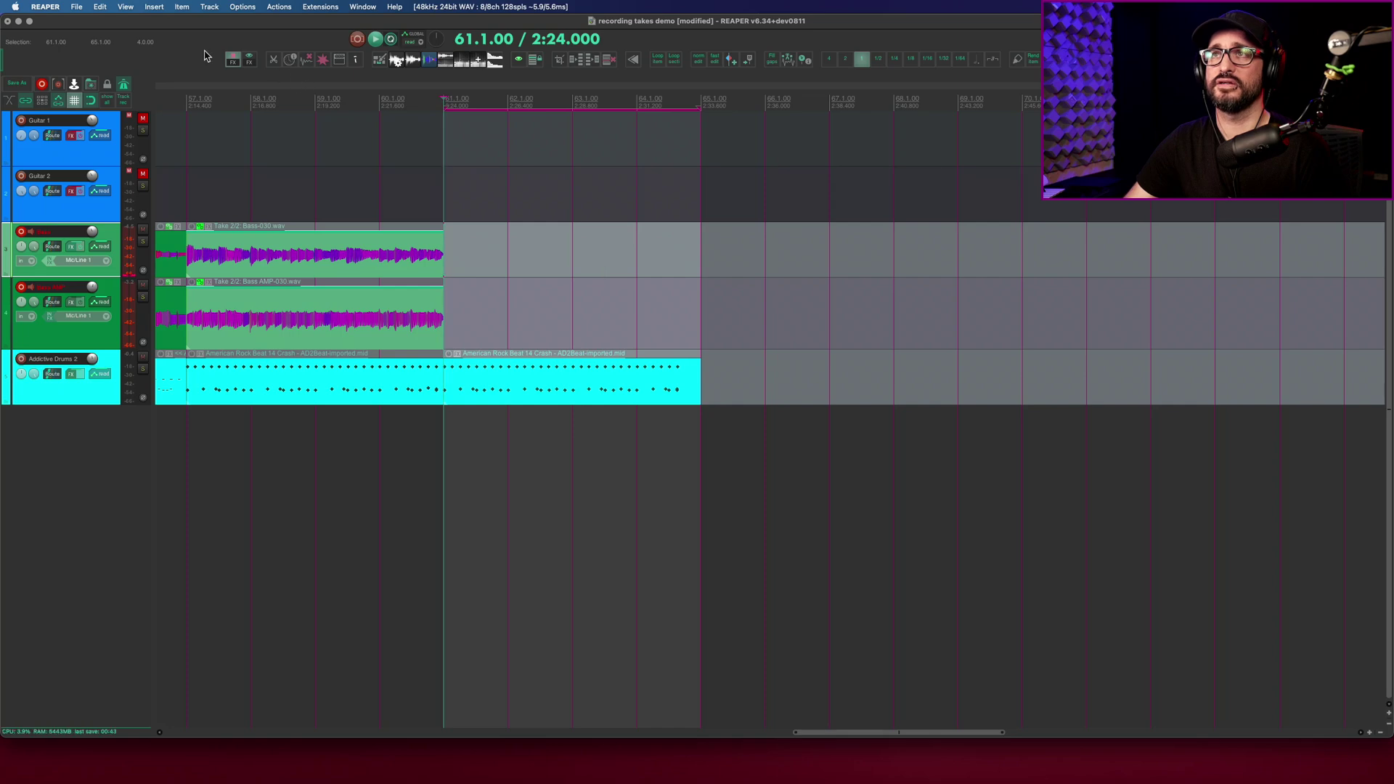
# Insert an empty item over bars 61–65 and copy it onto the Bass AMP track.
pyautogui.click(154, 7)
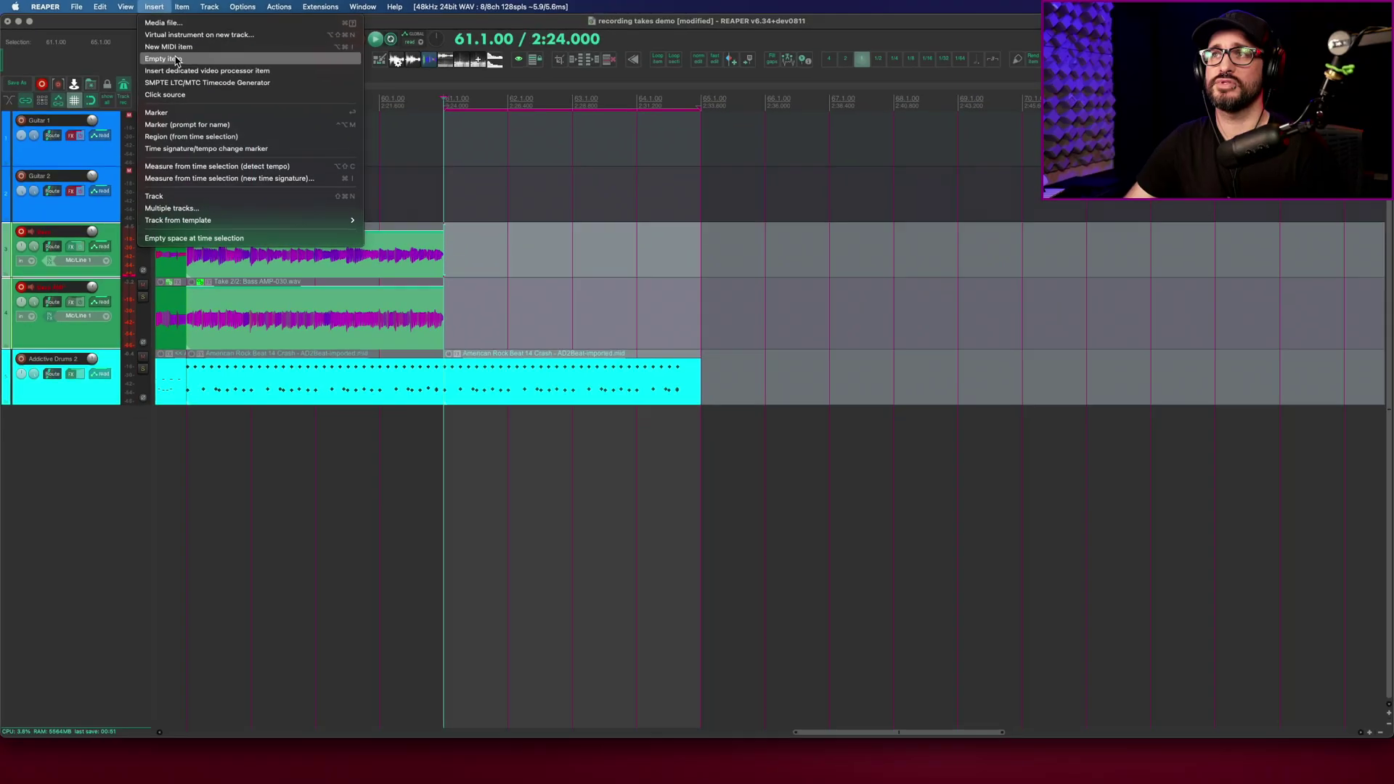
pyautogui.click(276, 97)
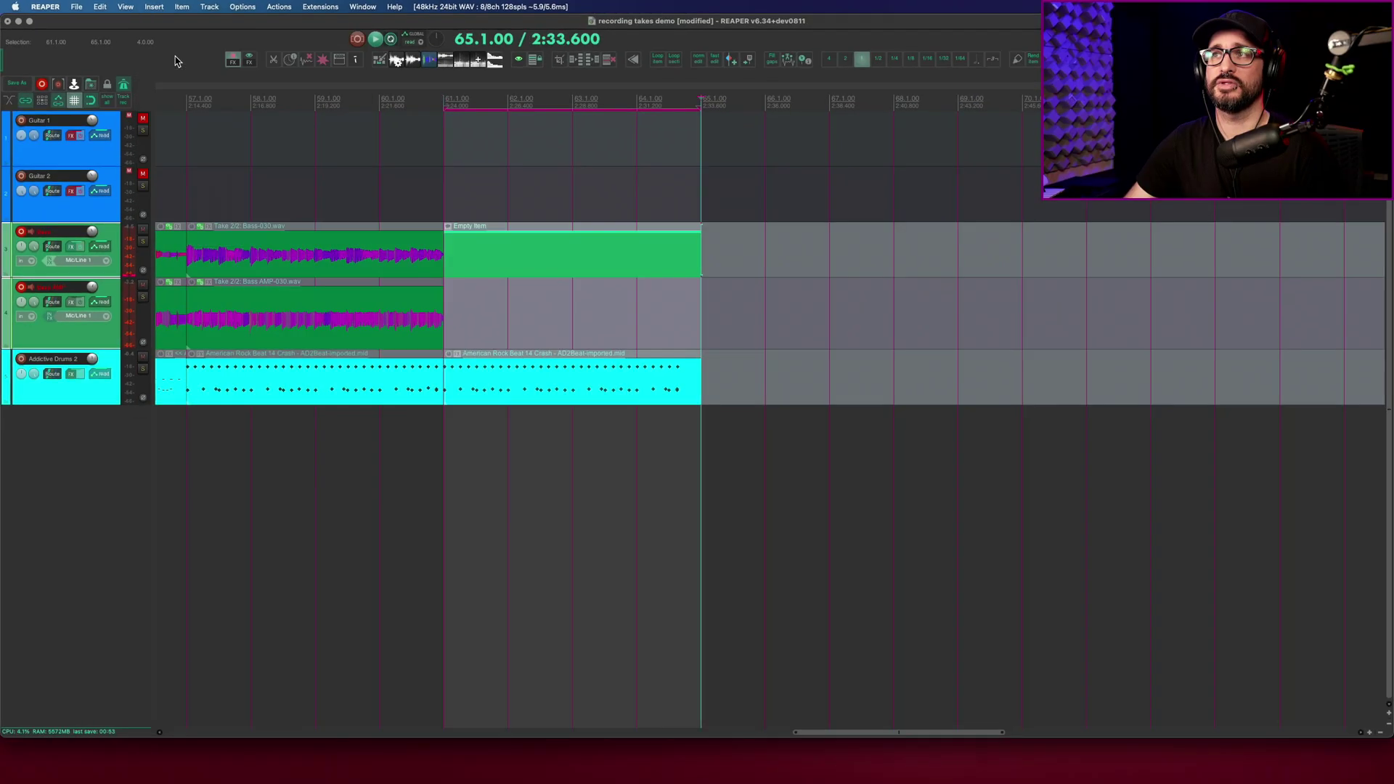
pyautogui.click(504, 257)
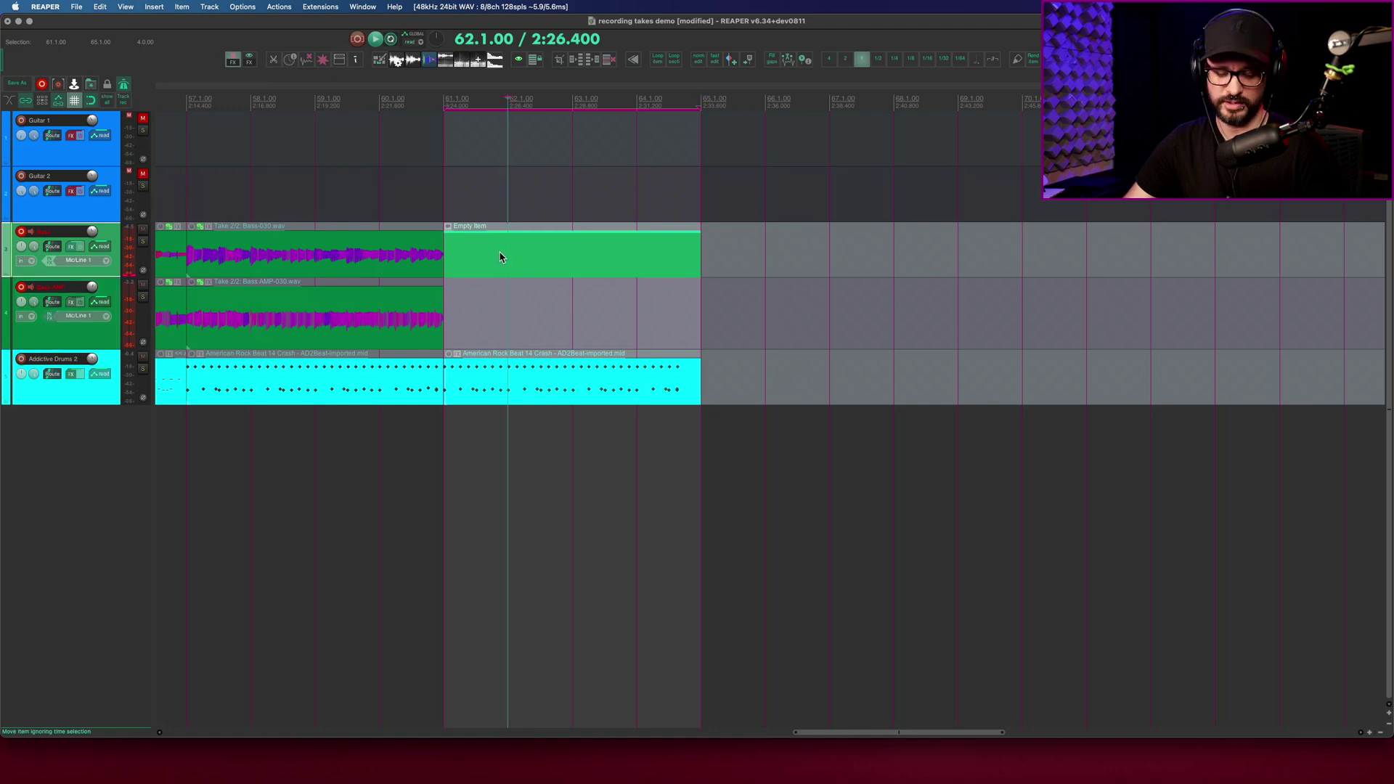
pyautogui.moveTo(503, 274); pyautogui.dragTo(507, 303)
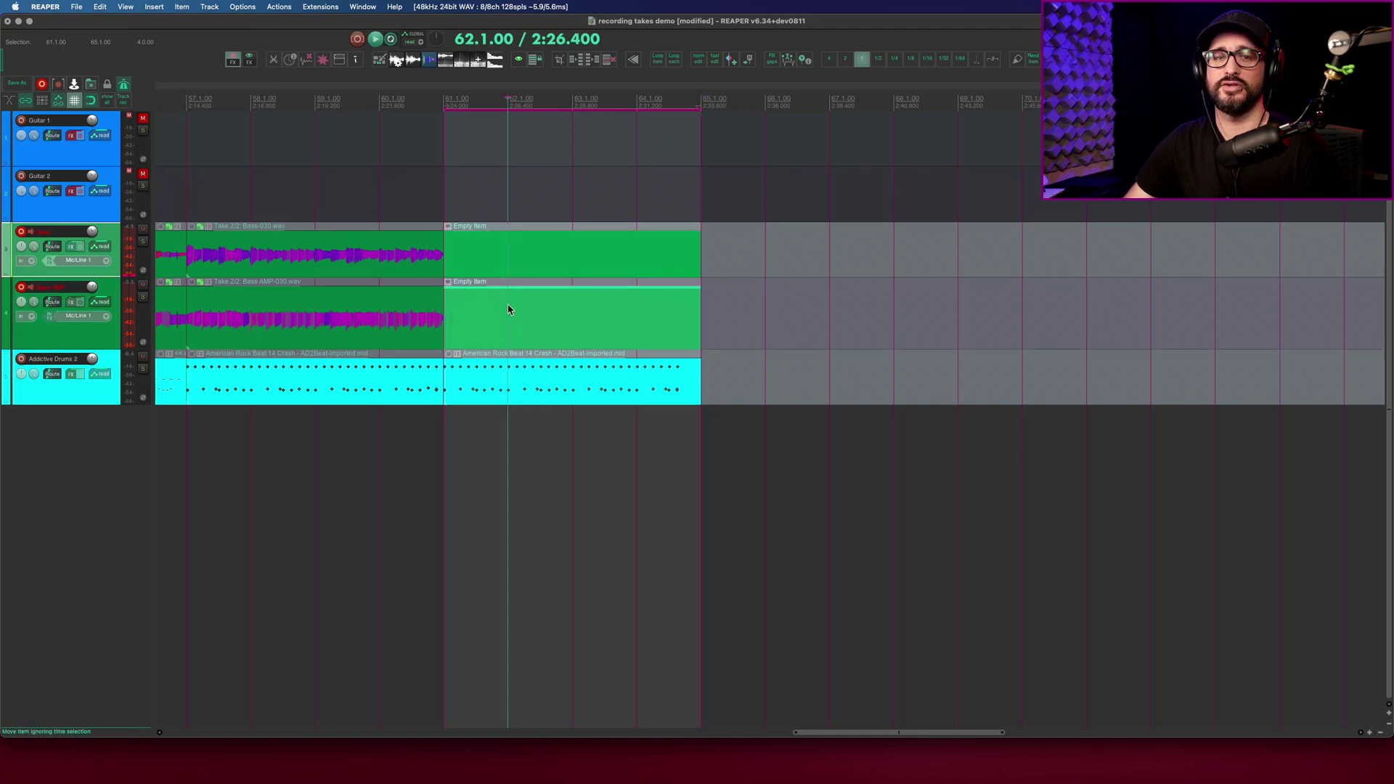
# Move the loop region's start from bar 61 back to bar 59.
pyautogui.click(442, 103)
pyautogui.scroll(-3, 472, 210)
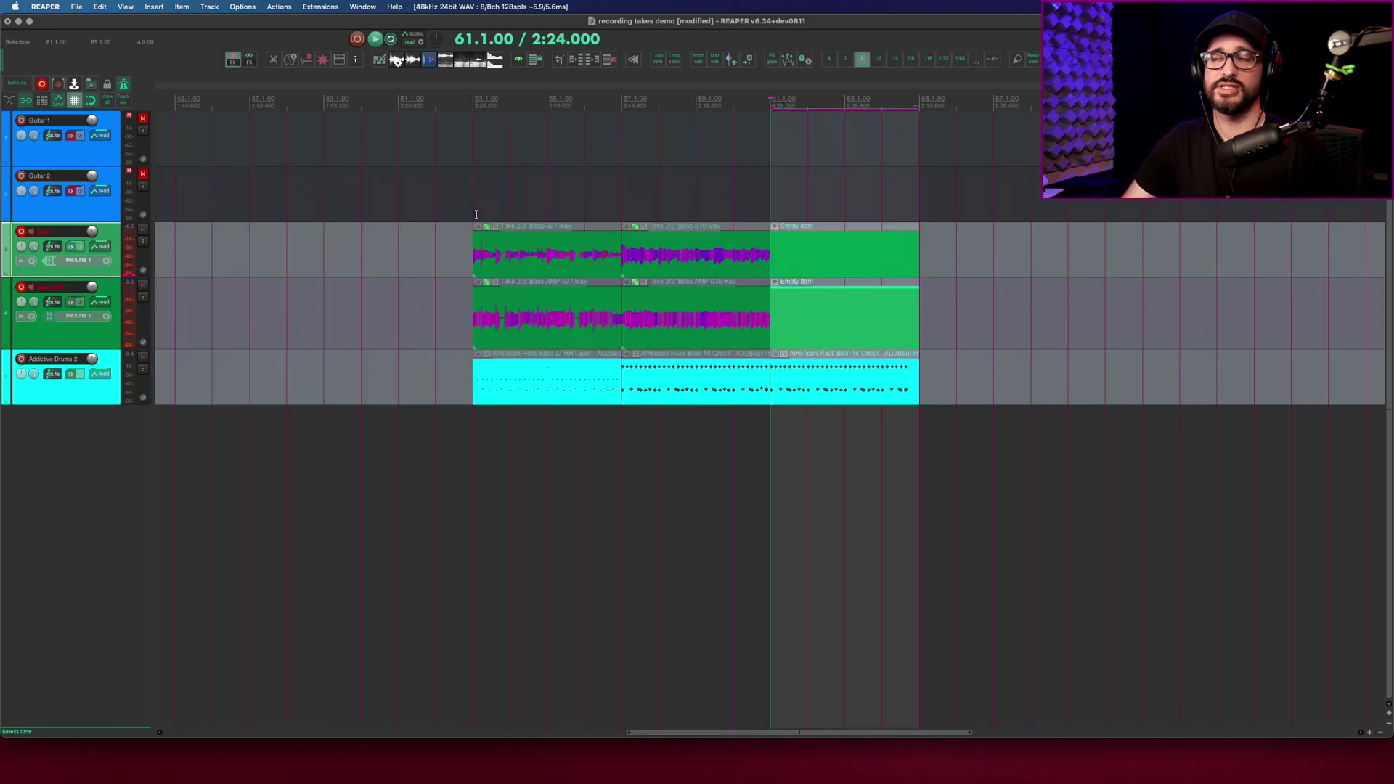
pyautogui.hscroll(4, 544, 247)
pyautogui.moveTo(638, 106); pyautogui.dragTo(571, 106)
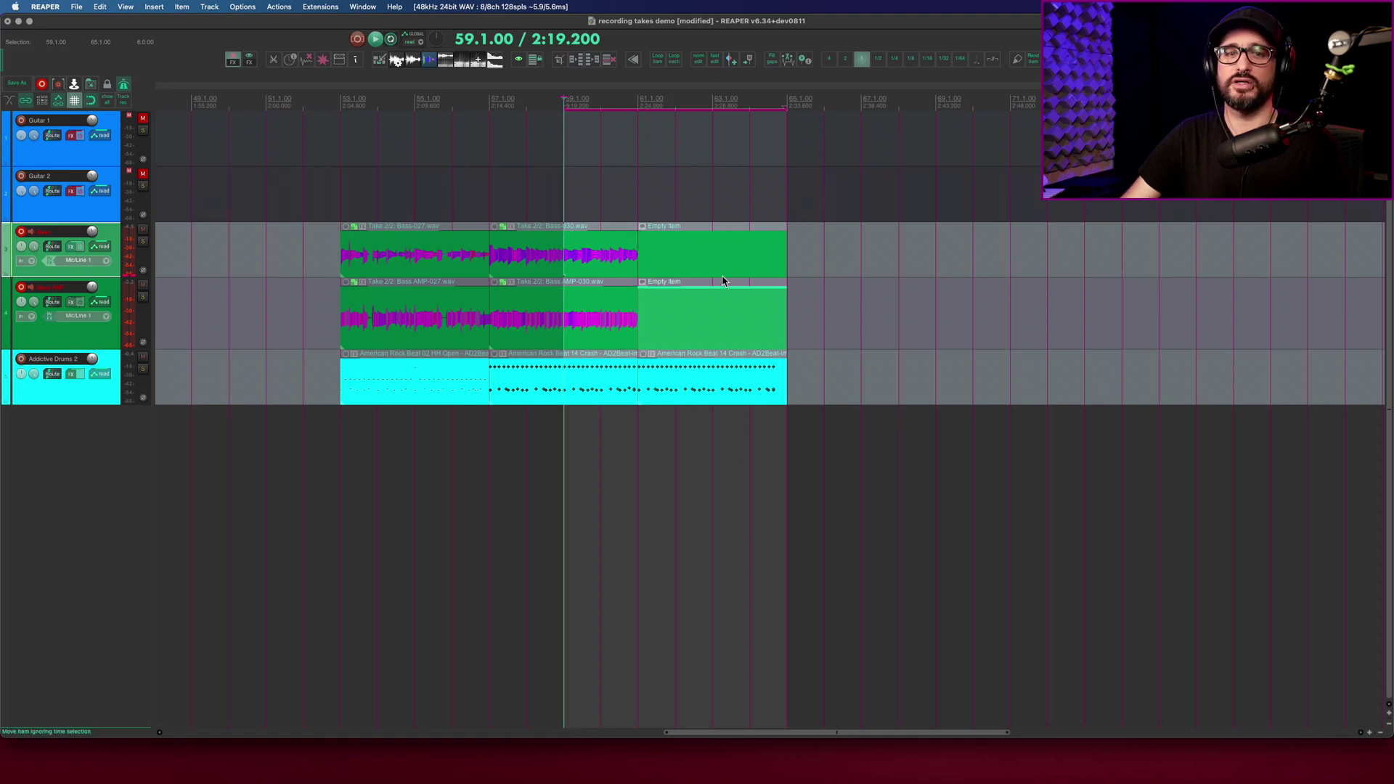
# Select both Empty items and record a bass pass from bar 61 into bar 64.
pyautogui.click(682, 291)
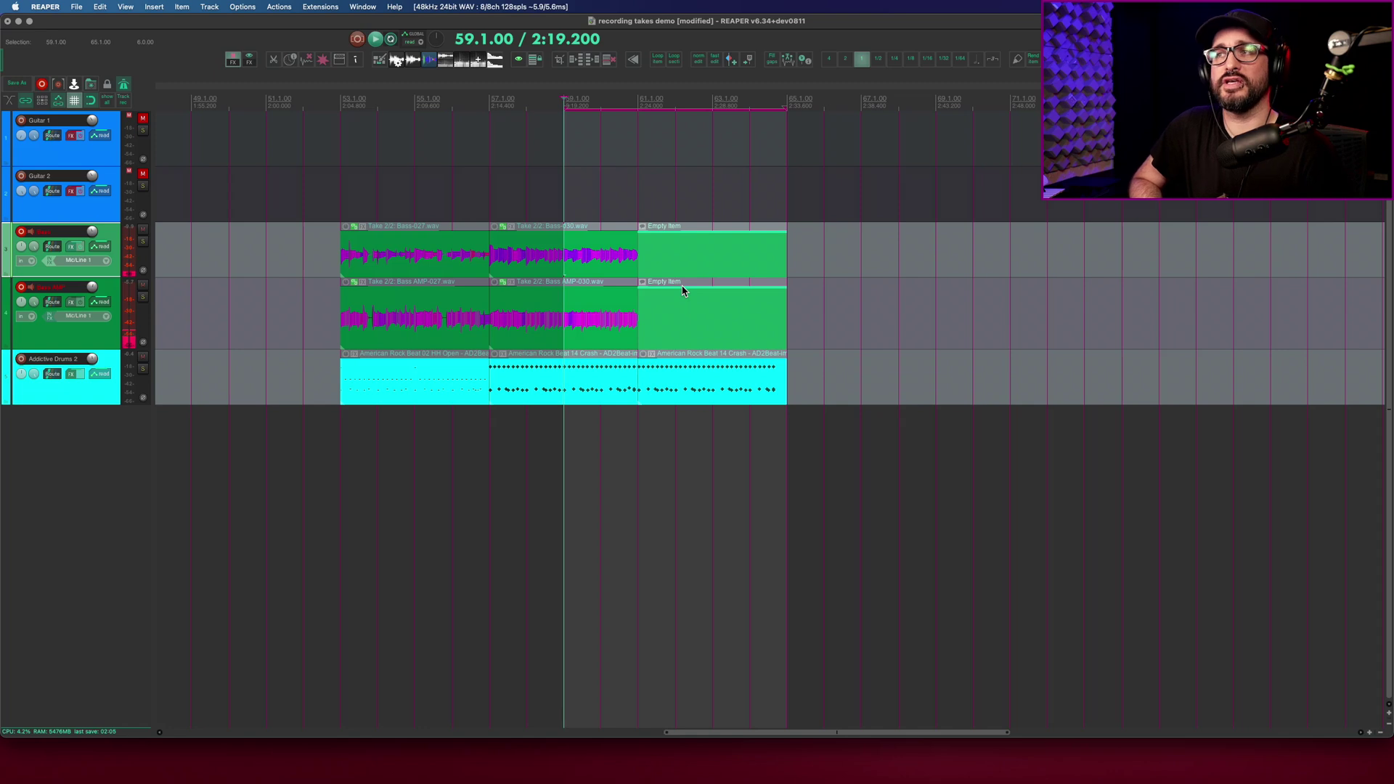
pyautogui.press('super+r')
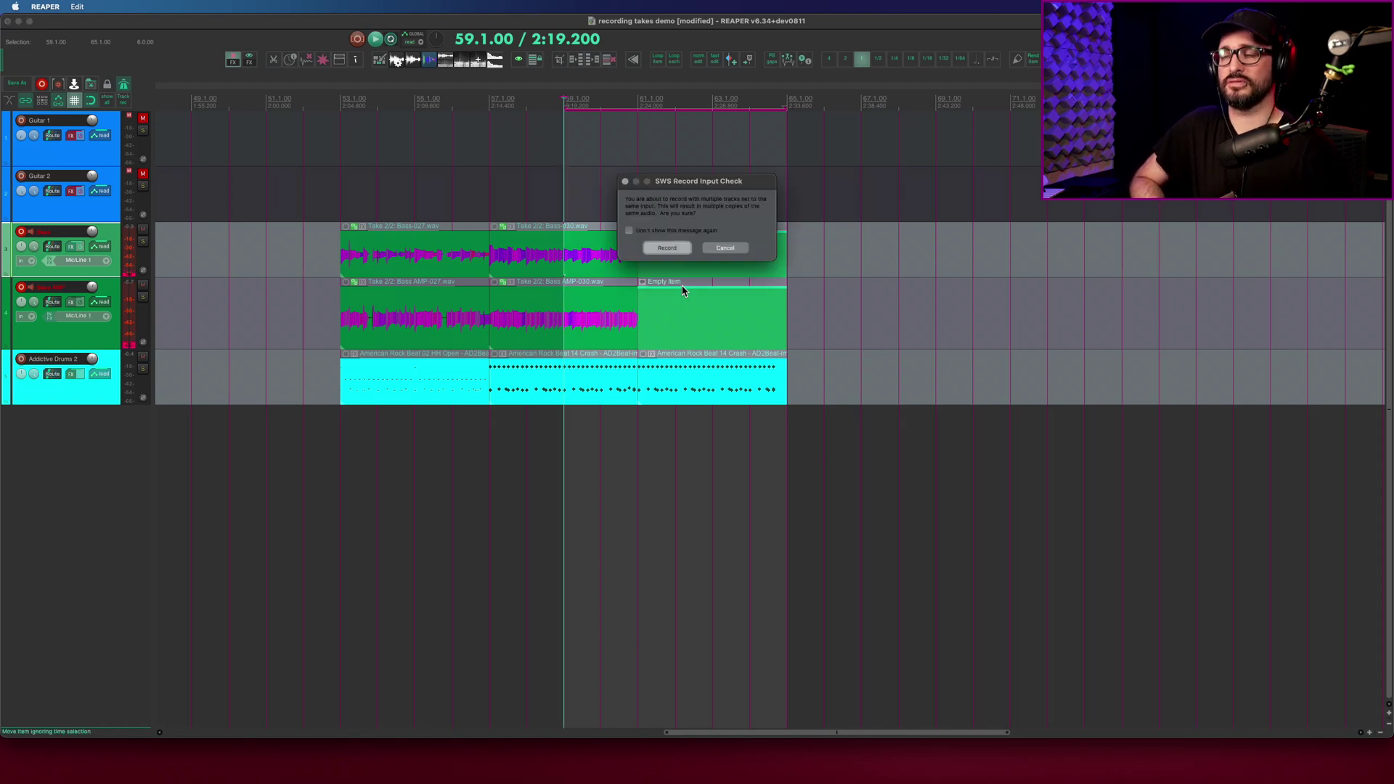
pyautogui.press('Return')
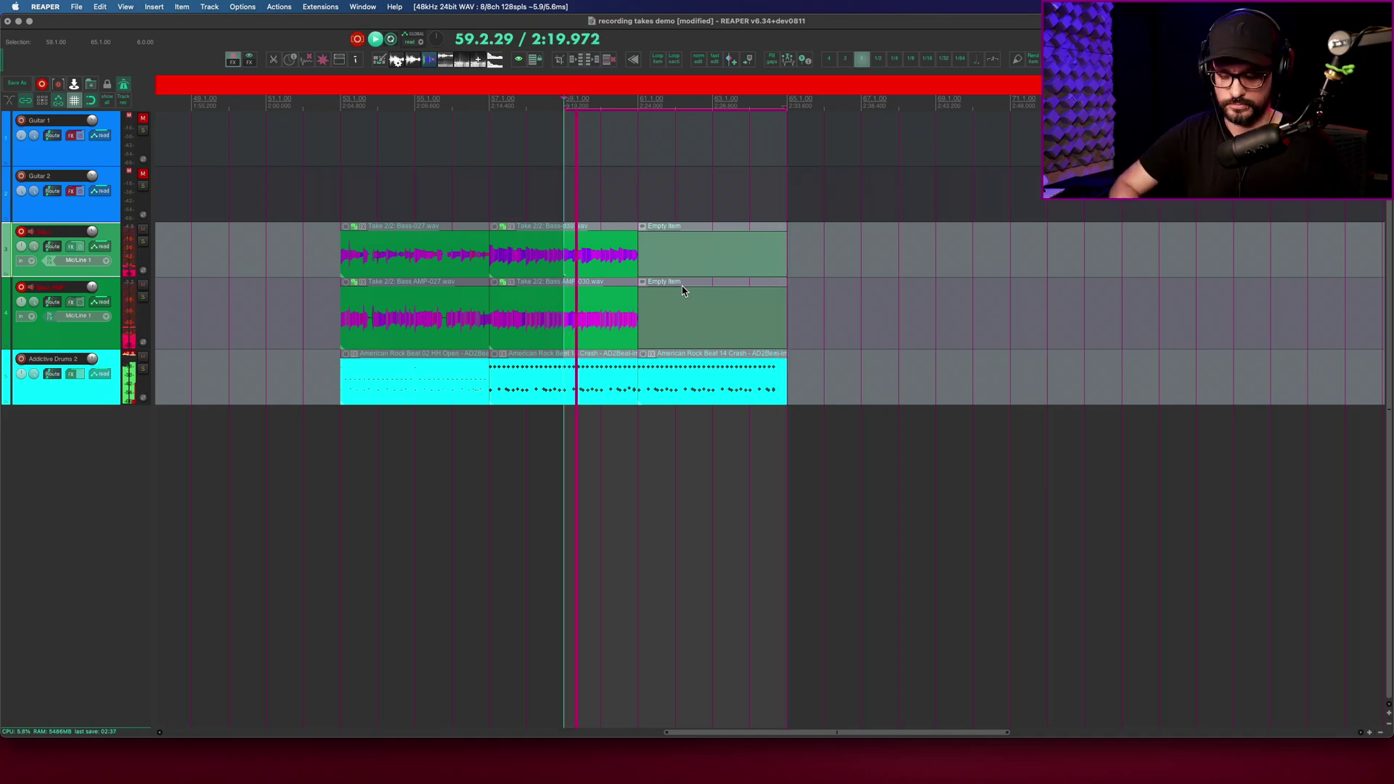
pyautogui.press('space')
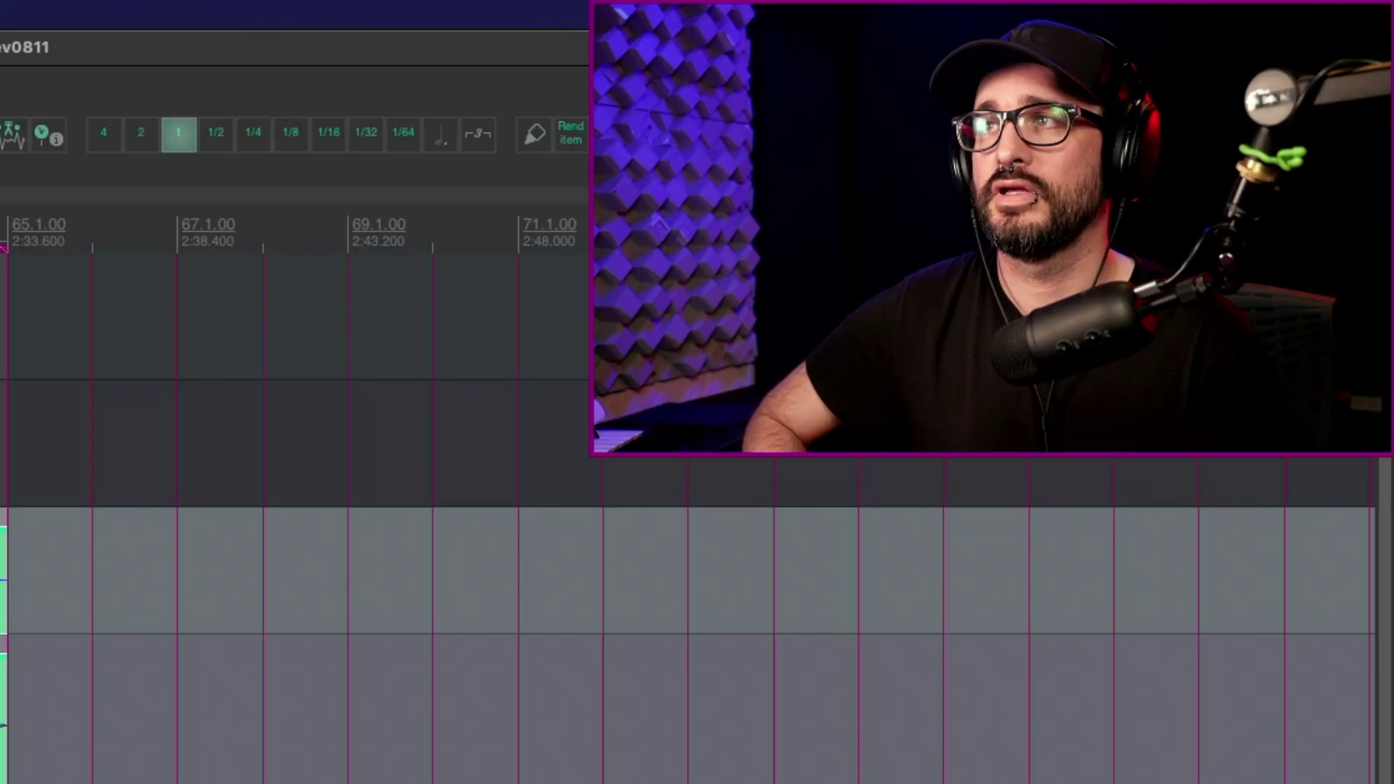